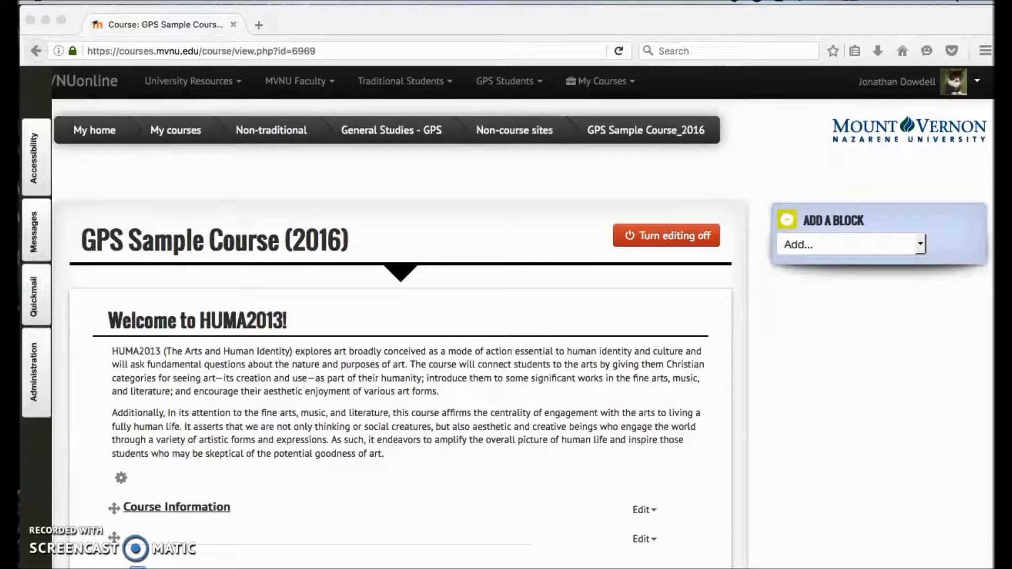
Step: Open the grades of the GPS Sample Course (2016) from the course administration options
left_click(411, 500)
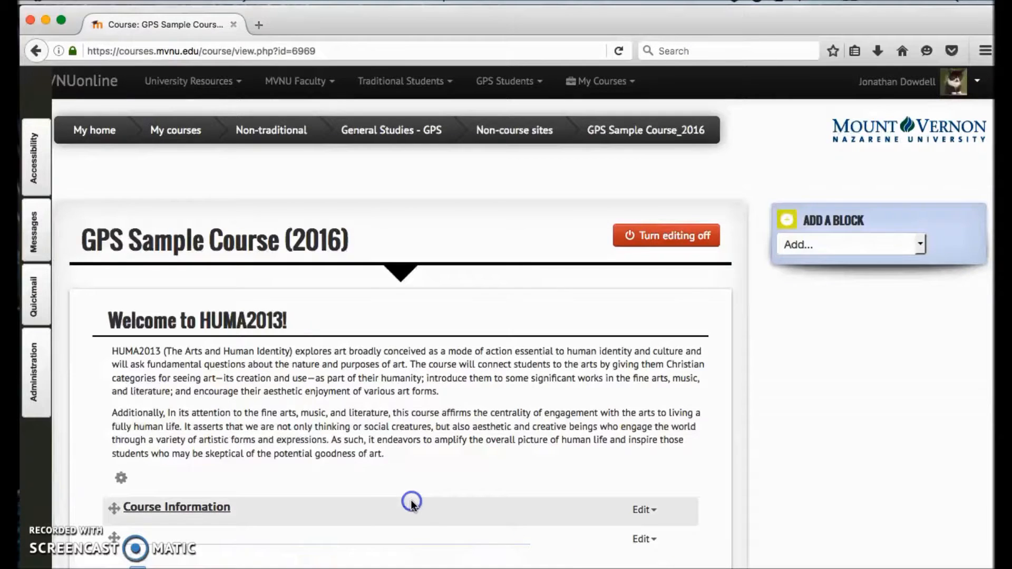
scroll(411, 500, "down", 4)
scroll(433, 357, "up", 3)
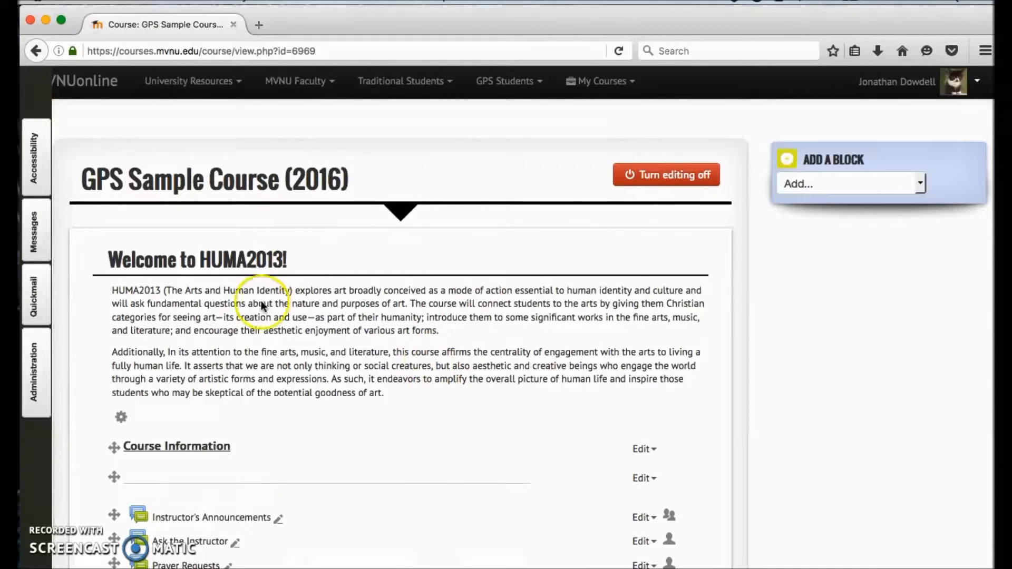
left_click(50, 384)
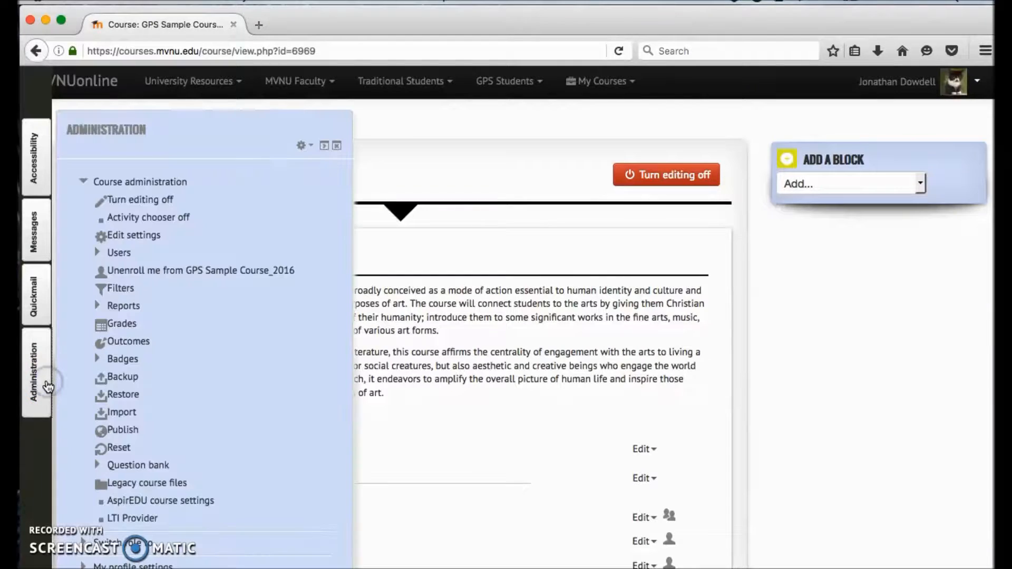
left_click(119, 325)
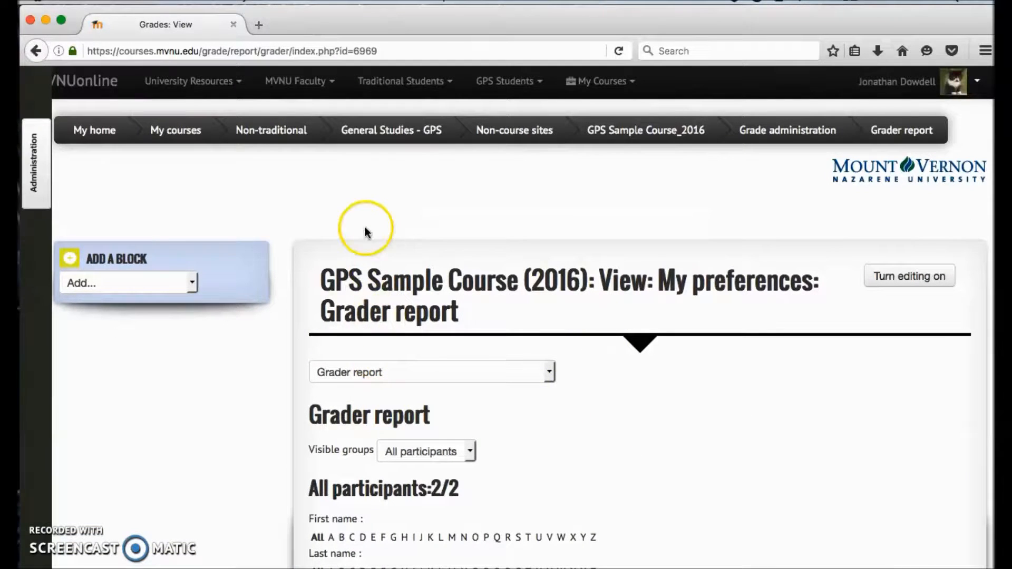
Step: Switch the gradebook from the grader report to the Categories and items setup
scroll(549, 337, "down", 3)
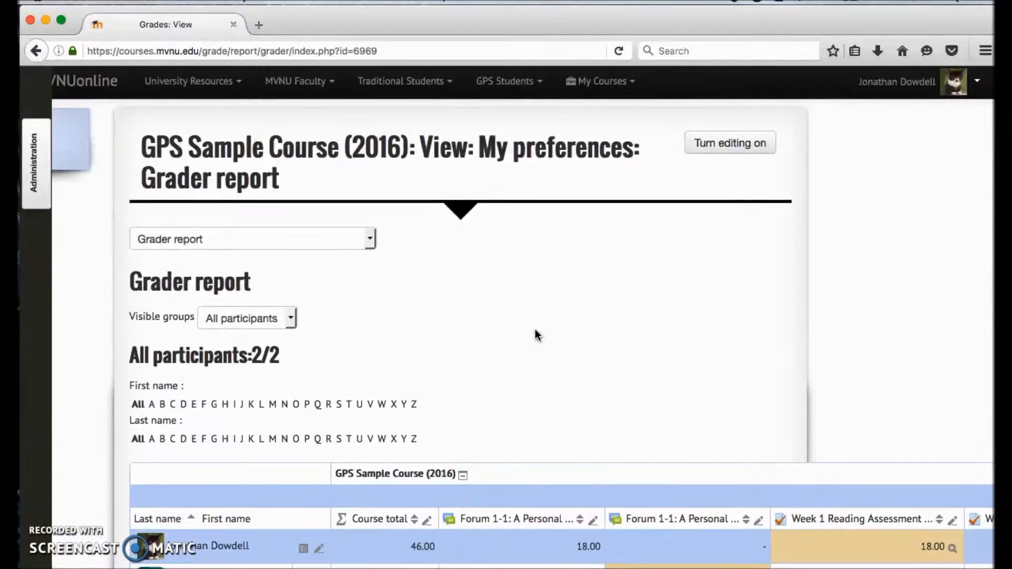
left_click(351, 239)
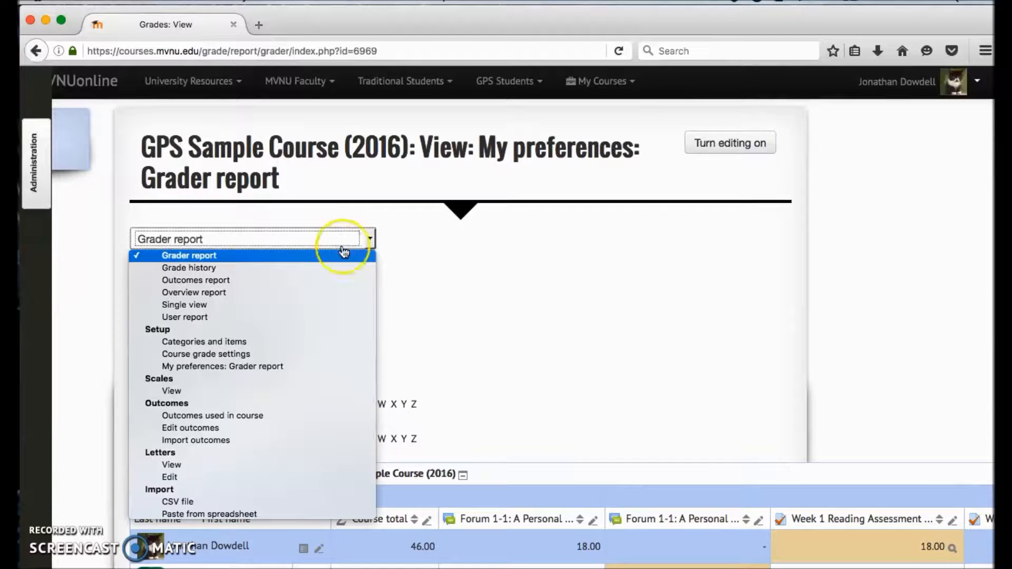
left_click(242, 343)
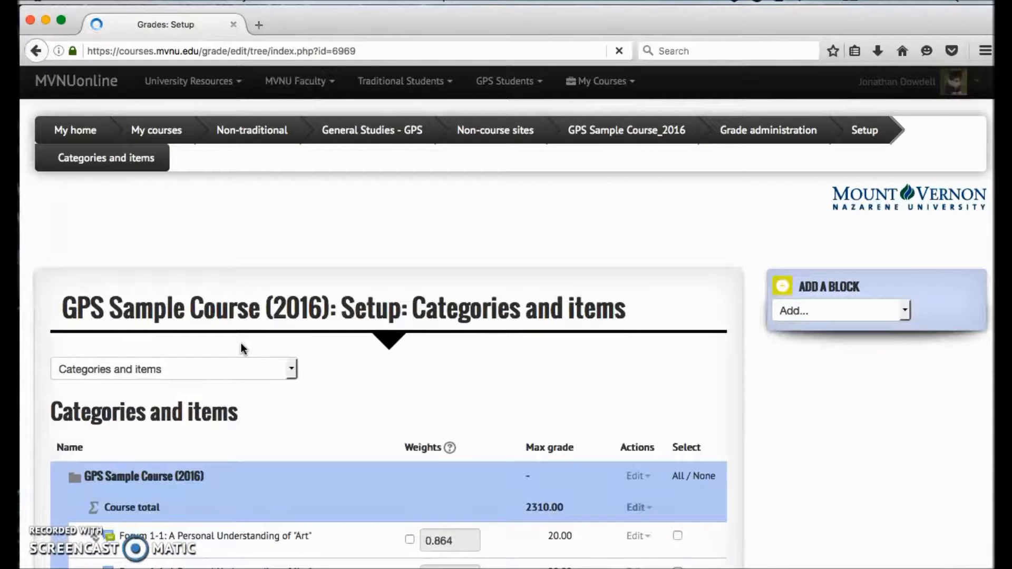
Step: Look through the course's full list of grade items, from the Week 1 forums through the later weekly activities
scroll(238, 489, "down", 2)
scroll(237, 485, "down", 4)
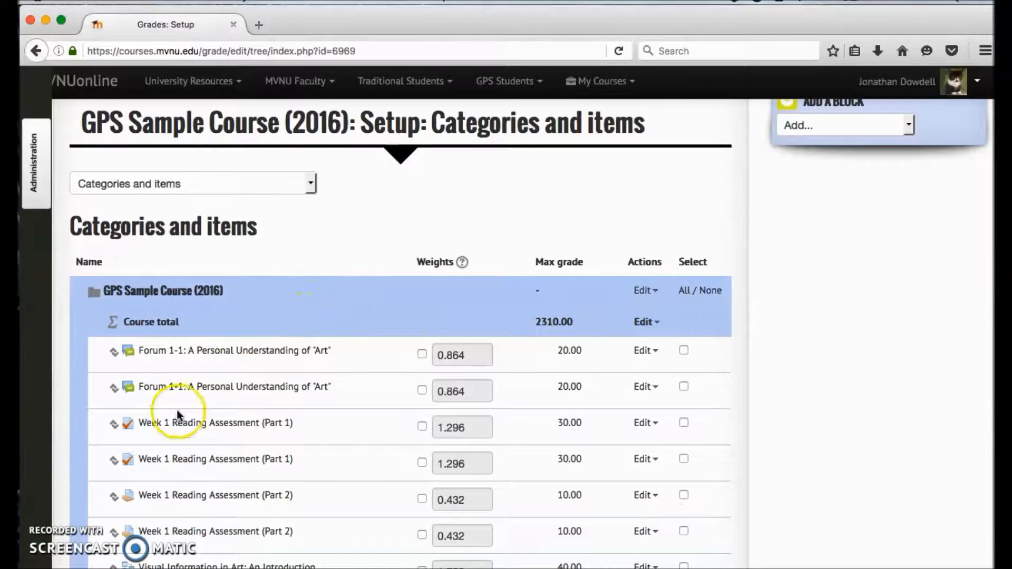
scroll(395, 425, "down", 8)
scroll(396, 425, "up", 9)
scroll(395, 425, "down", 13)
scroll(395, 424, "down", 7)
scroll(395, 424, "up", 17)
scroll(395, 423, "up", 5)
scroll(235, 533, "down", 5)
scroll(259, 496, "down", 20)
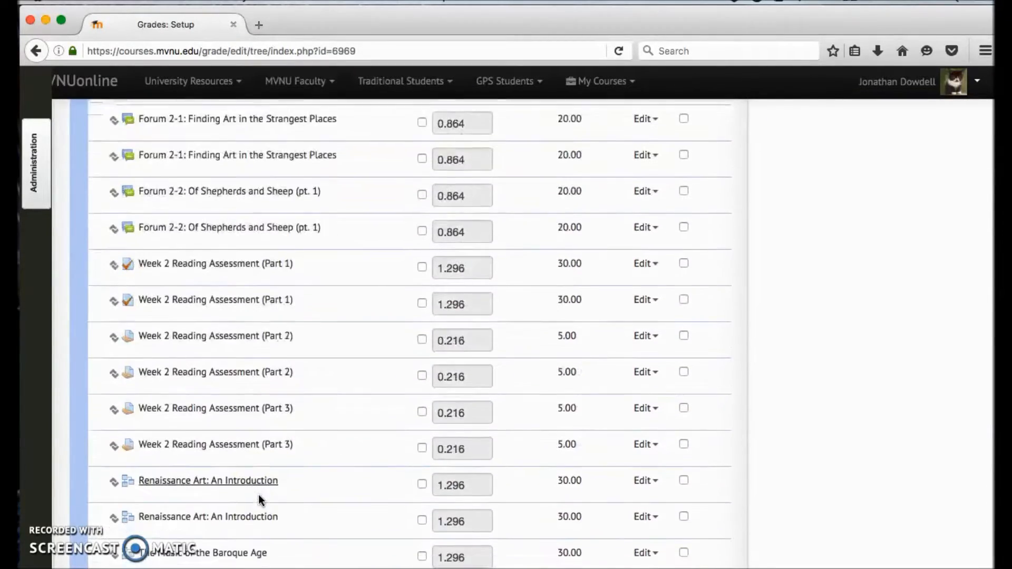
scroll(267, 479, "up", 20)
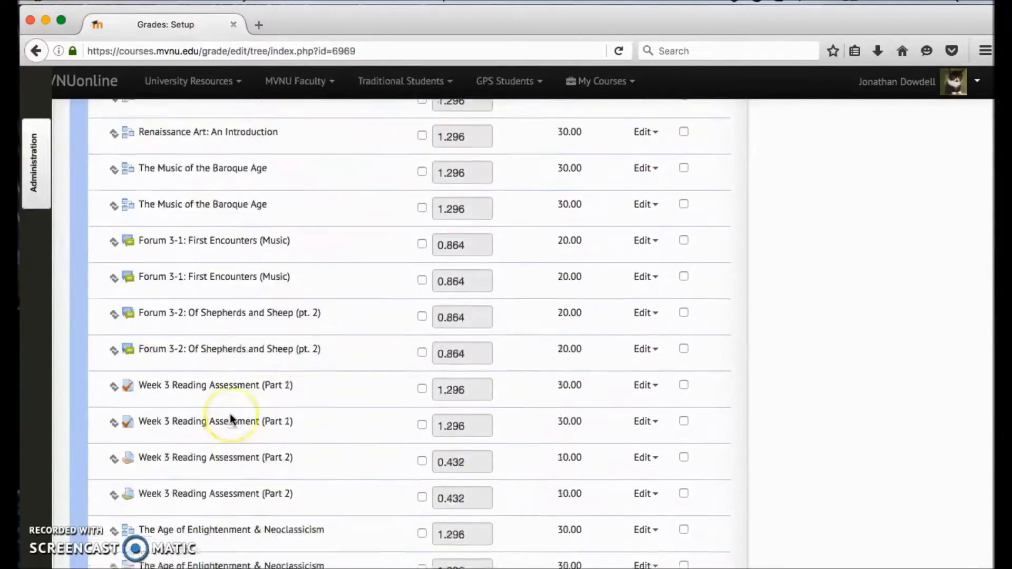
scroll(230, 414, "down", 15)
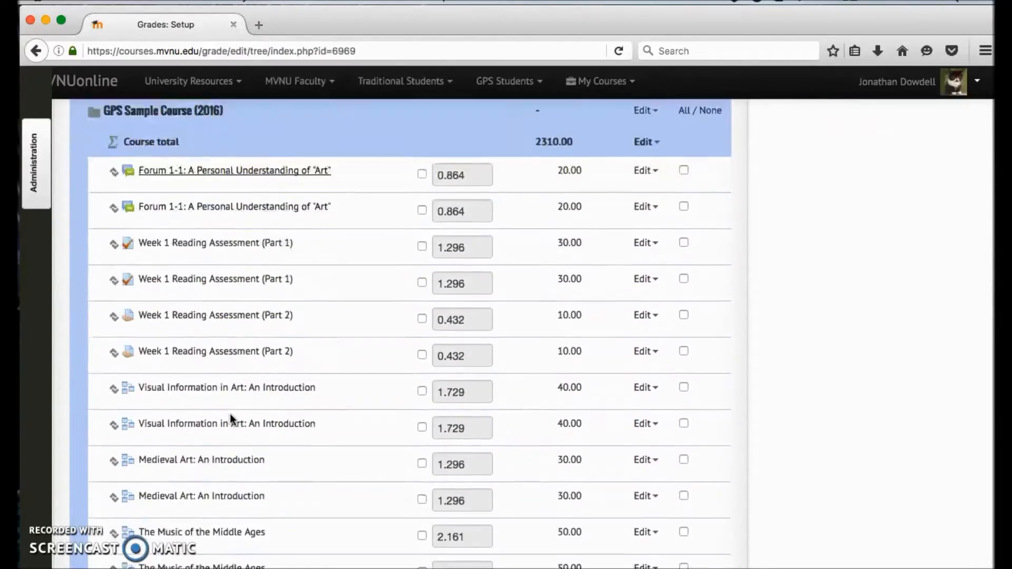
scroll(230, 419, "down", 15)
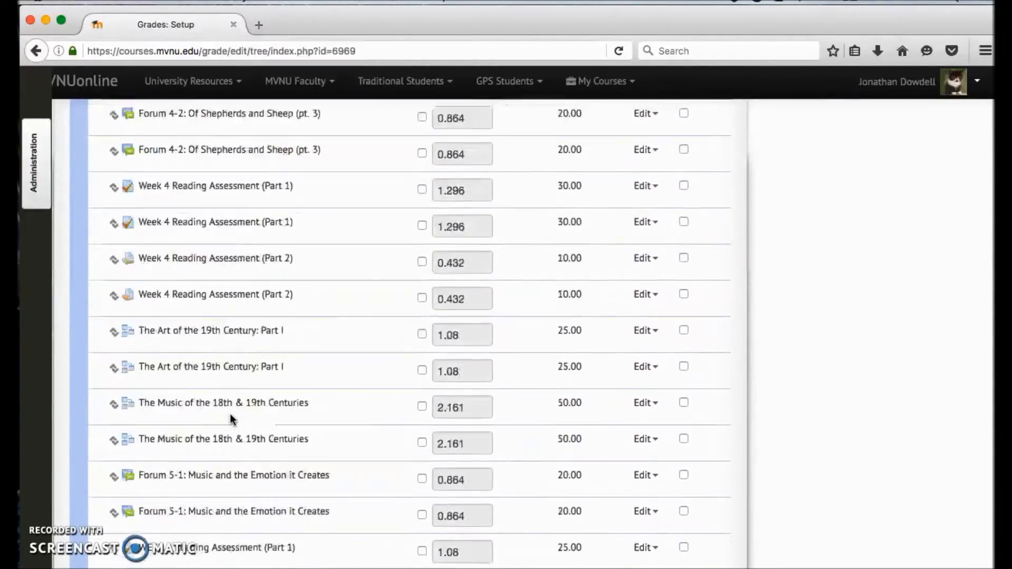
scroll(230, 414, "up", 15)
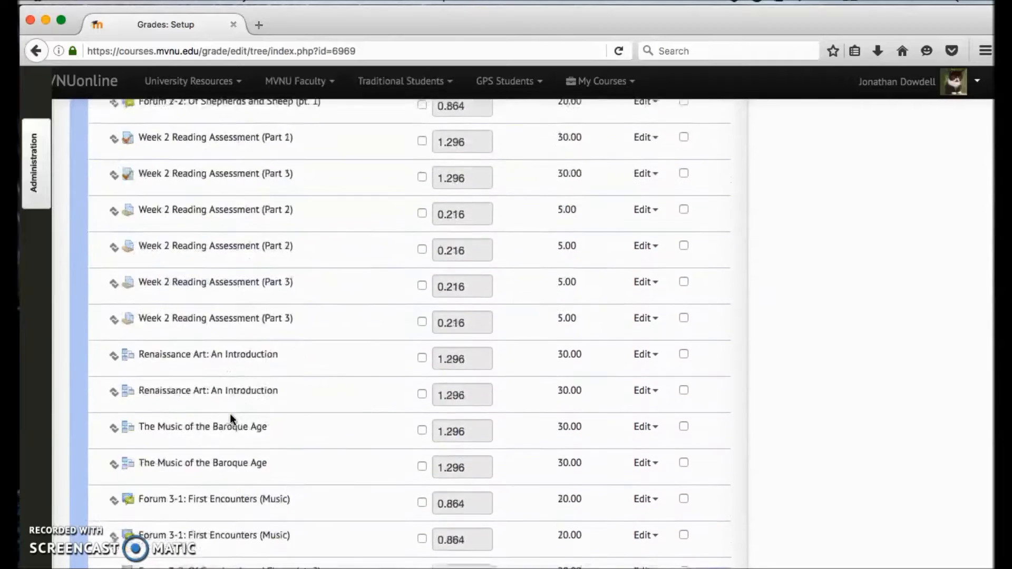
scroll(229, 414, "up", 5)
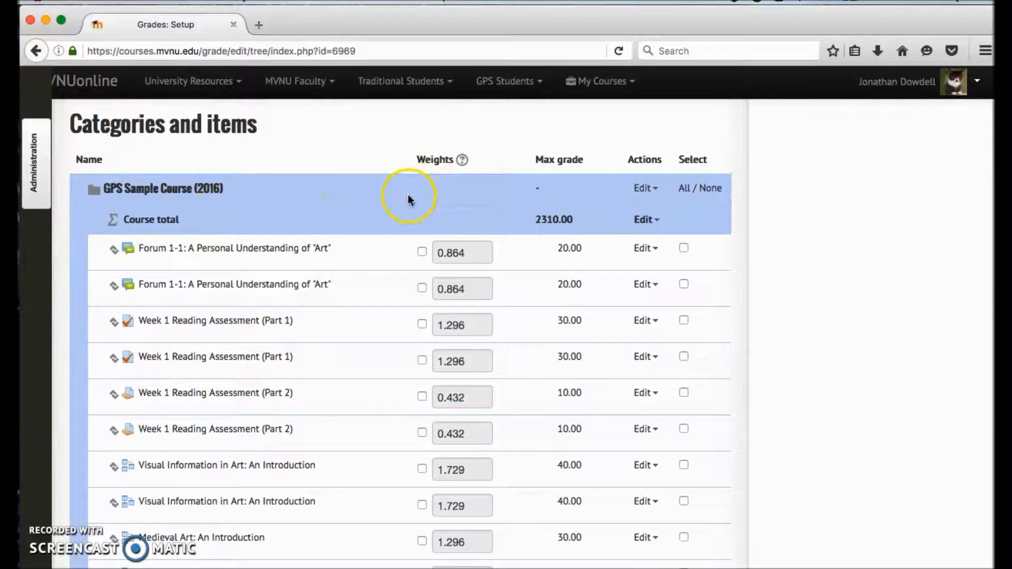
Step: Examine the weights and maximum grades of the Week 1 items, and find Category 1 near the list's end
scroll(446, 256, "down", 2)
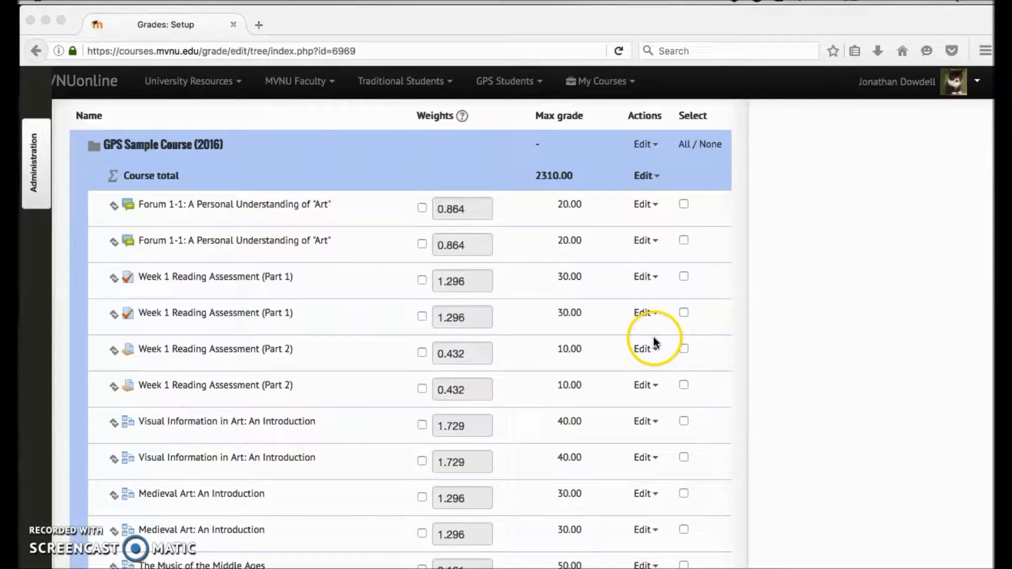
scroll(580, 343, "down", 1)
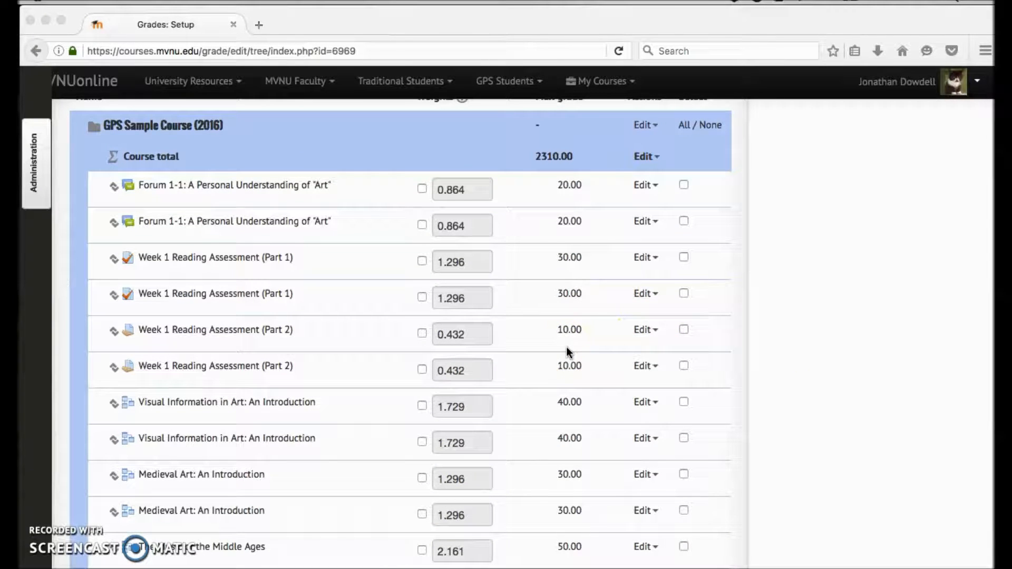
scroll(419, 293, "down", 3)
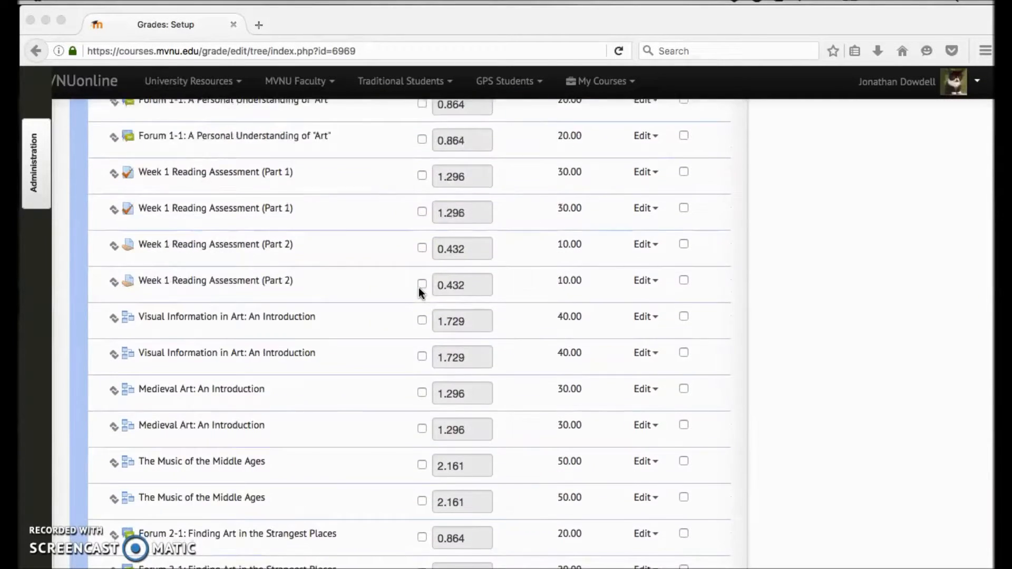
scroll(420, 292, "up", 5)
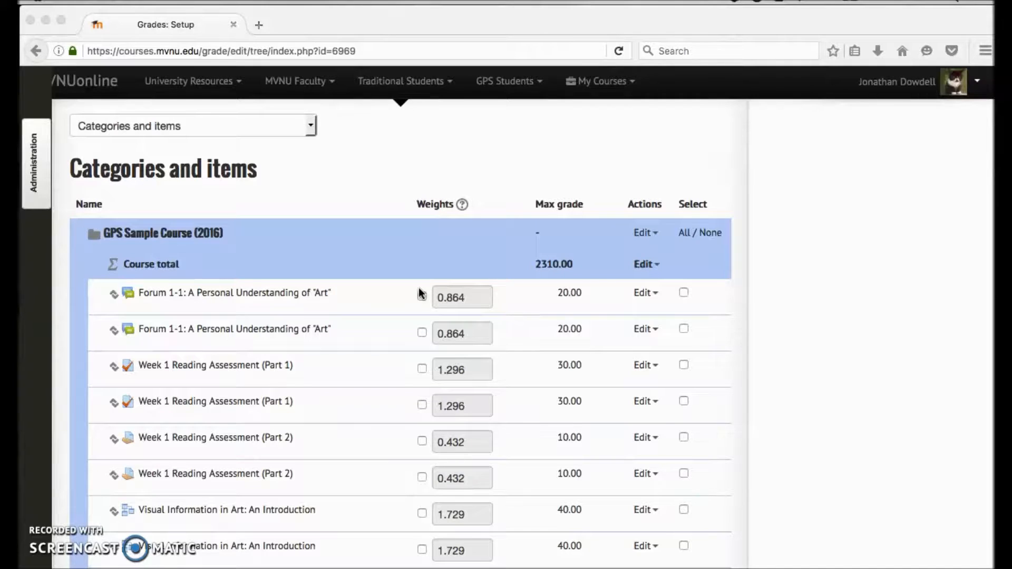
scroll(304, 380, "down", 5)
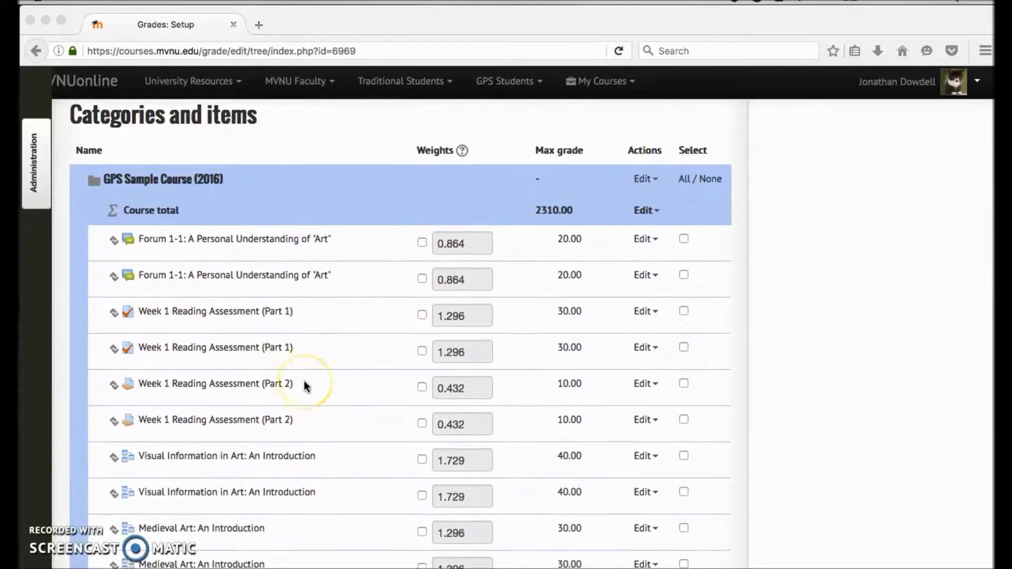
scroll(304, 381, "up", 5)
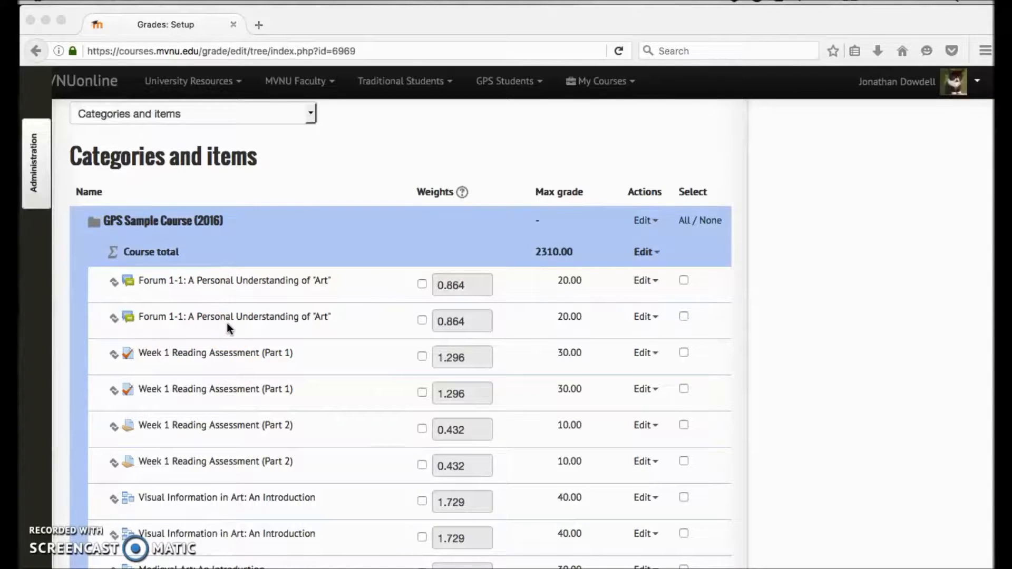
scroll(287, 409, "down", 6)
scroll(287, 410, "up", 3)
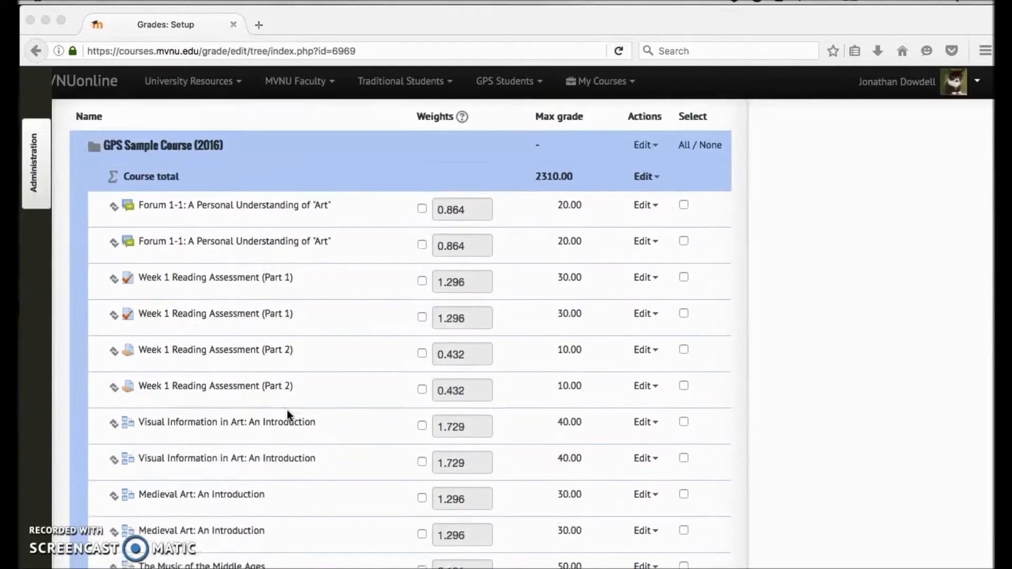
scroll(287, 410, "up", 3)
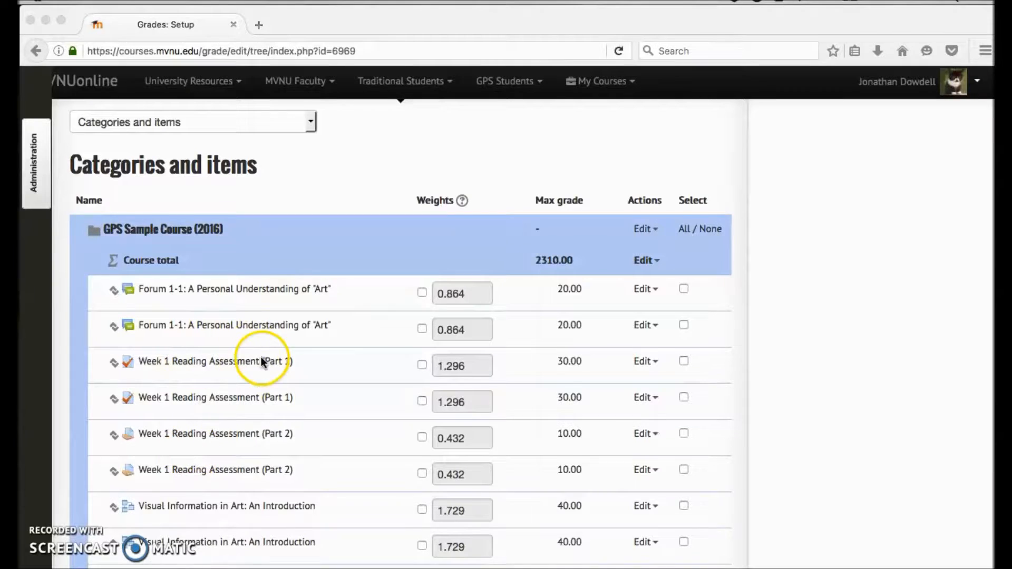
scroll(261, 356, "down", 1)
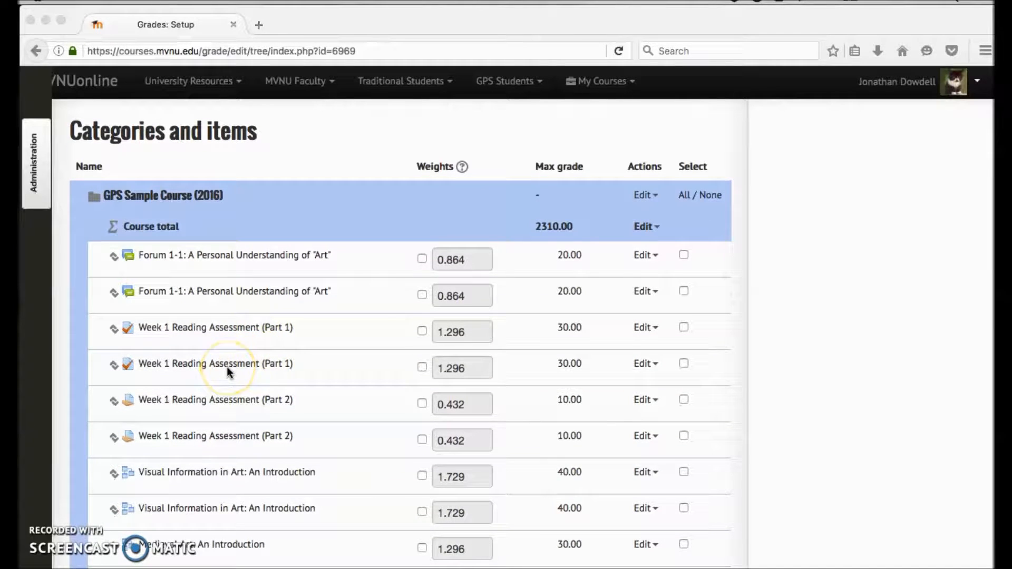
scroll(227, 369, "down", 20)
scroll(227, 370, "up", 12)
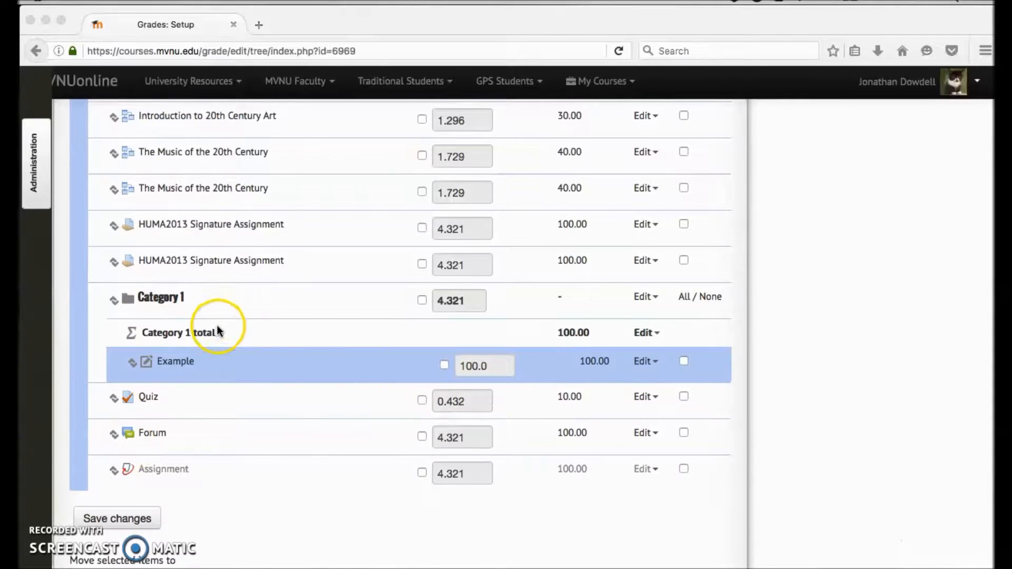
Step: Examine Category 1 with its Example item, and review the weekly forums, quizzes and assignments back up to Week 2
left_click(160, 358)
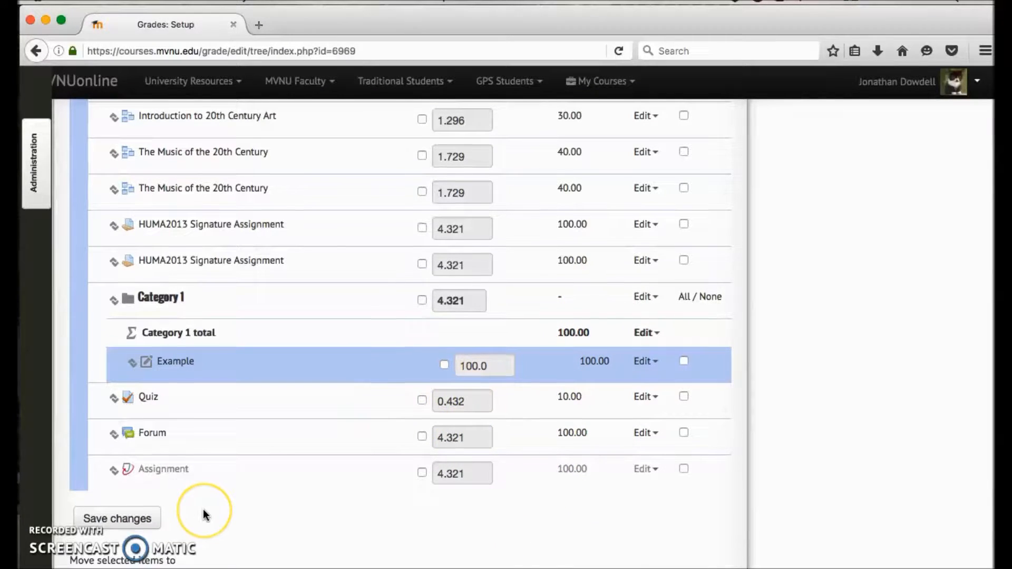
scroll(205, 513, "down", 2)
scroll(203, 509, "down", 3)
scroll(203, 509, "up", 10)
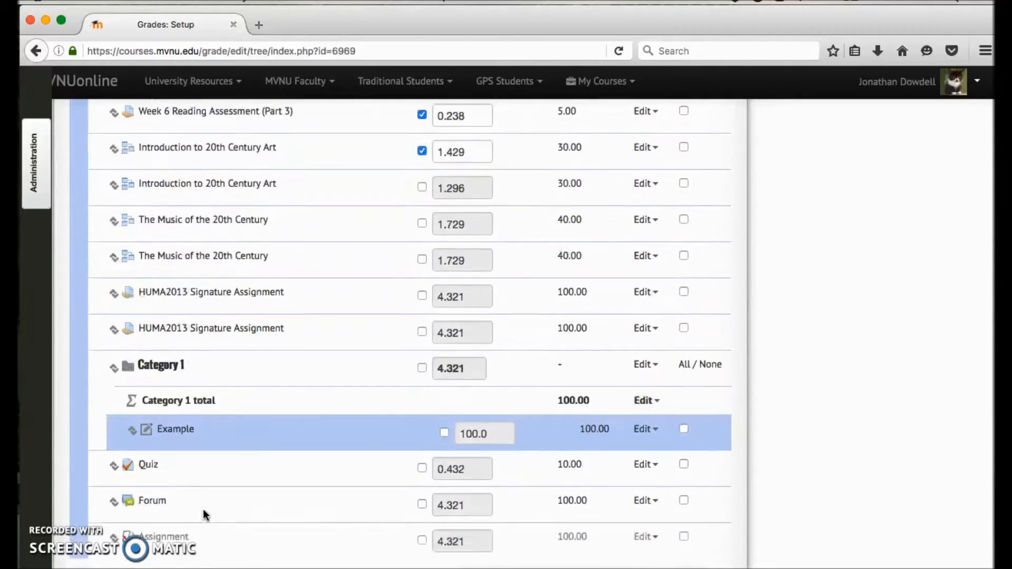
scroll(204, 509, "up", 8)
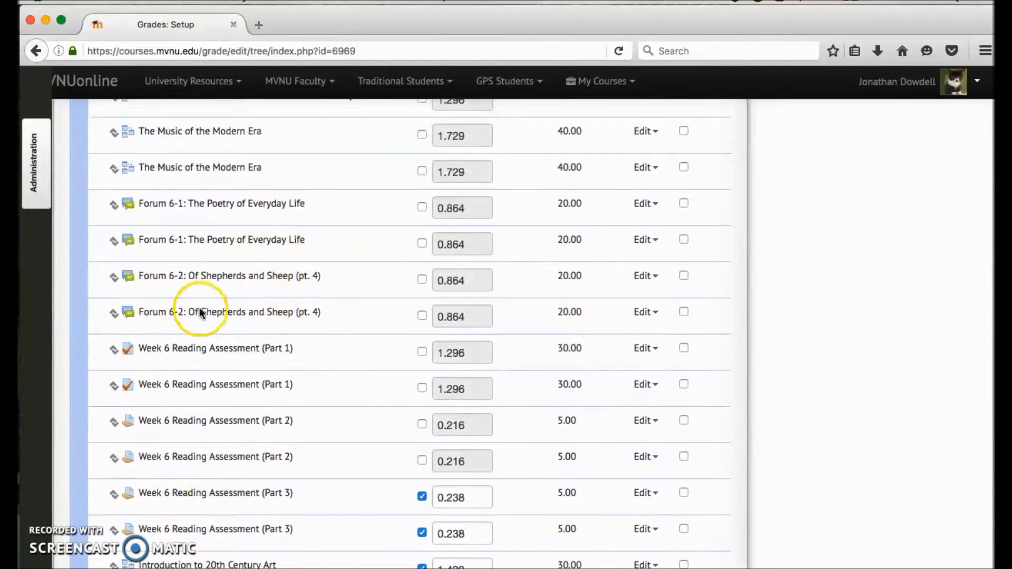
scroll(127, 346, "up", 20)
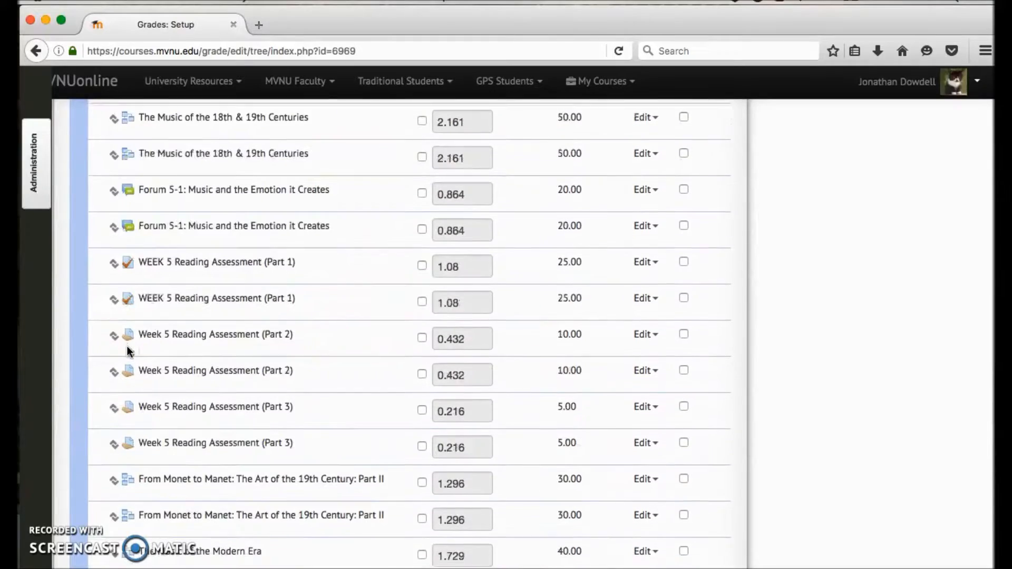
scroll(206, 342, "up", 20)
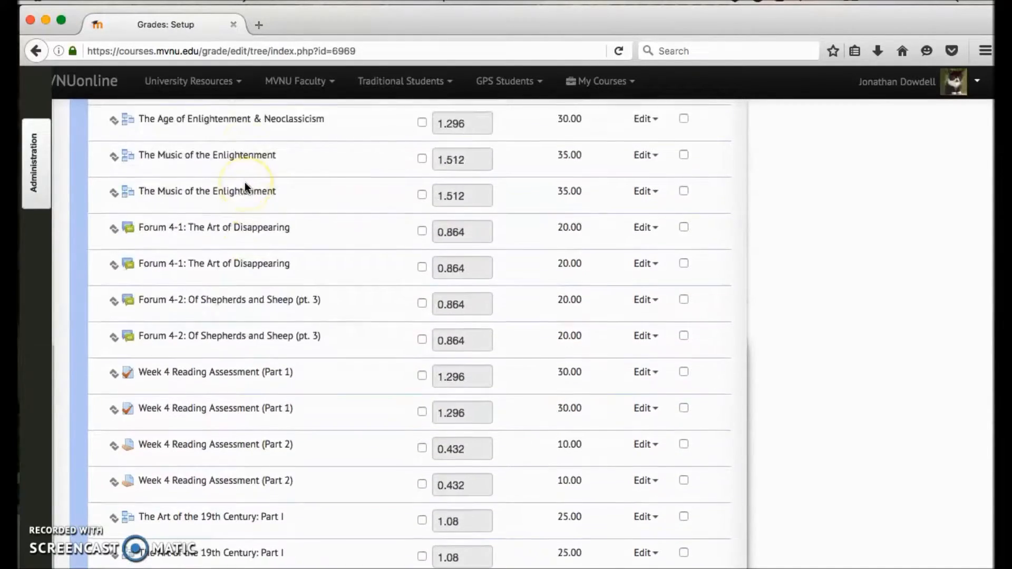
scroll(245, 184, "up", 2)
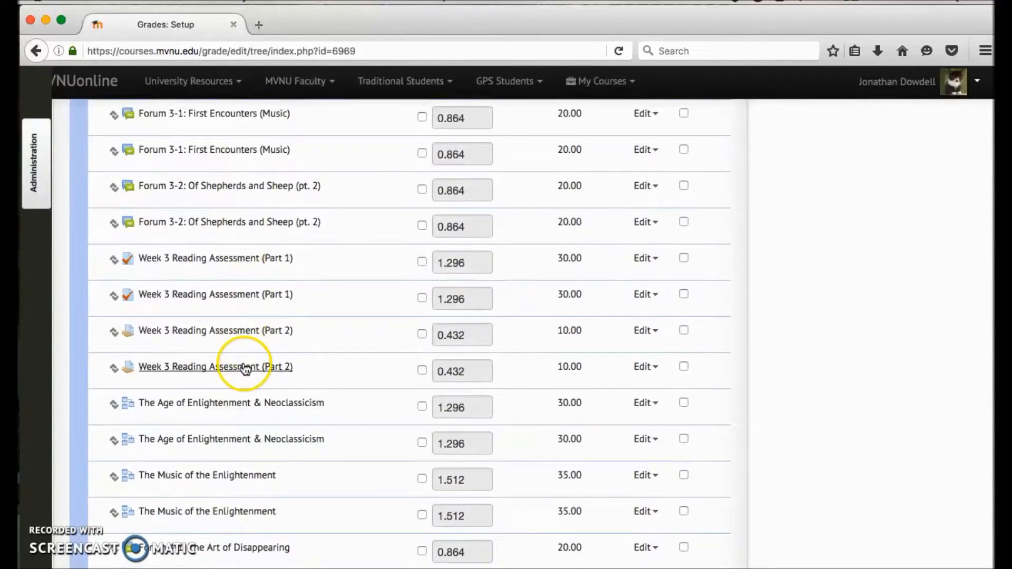
scroll(246, 369, "down", 4)
scroll(245, 369, "up", 7)
scroll(211, 353, "up", 1)
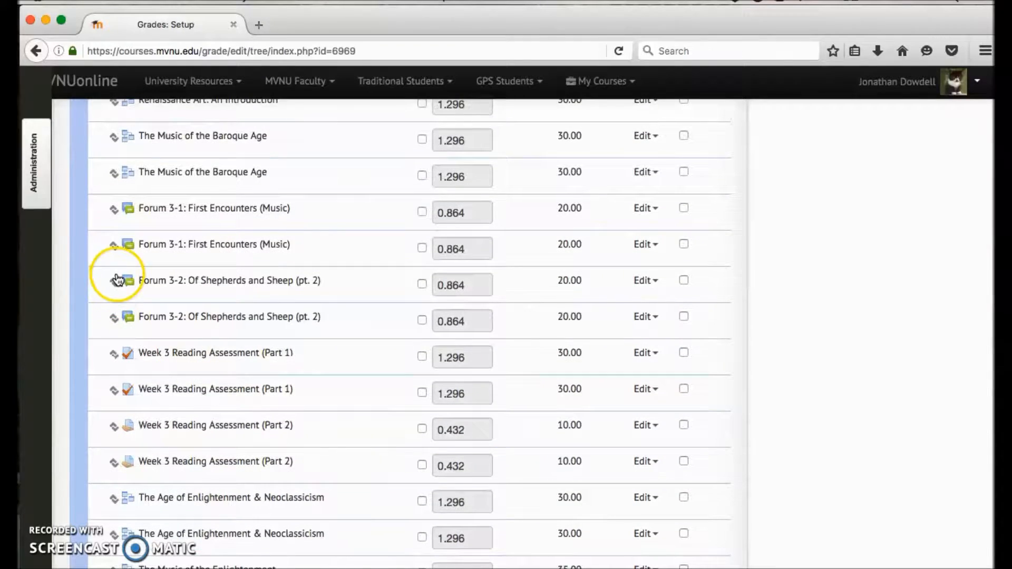
scroll(246, 328, "up", 2)
scroll(246, 328, "up", 16)
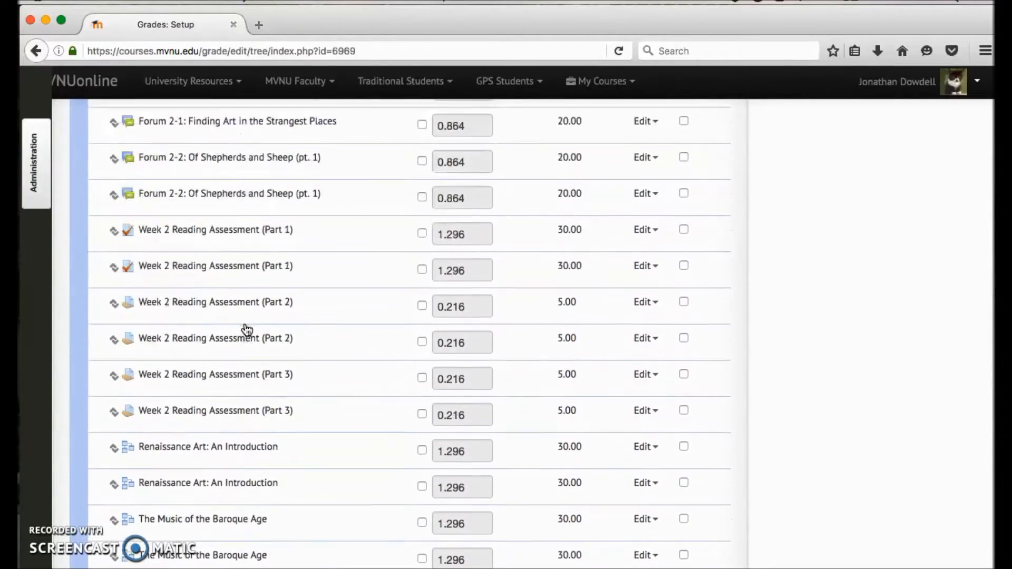
Step: Examine the options below the grade item list for moving items and adding a category, grade item or outcome item
scroll(247, 330, "down", 20)
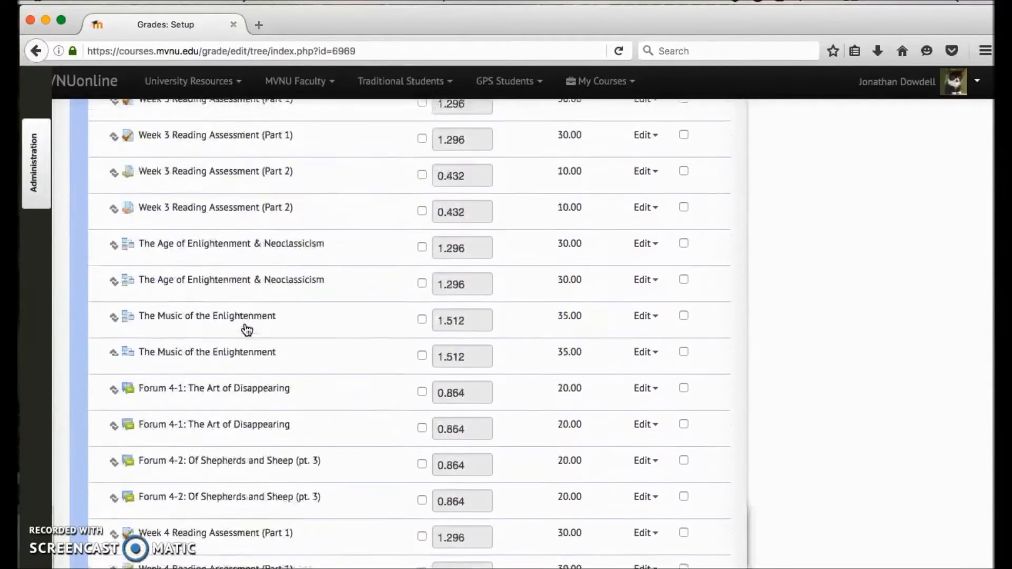
scroll(247, 330, "up", 10)
scroll(244, 331, "down", 3)
left_click(506, 443)
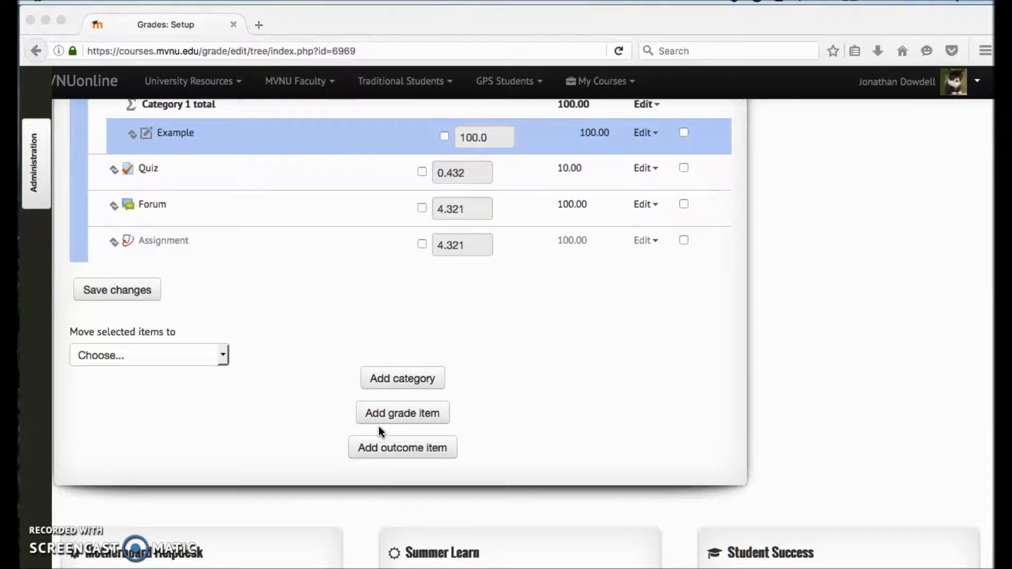
scroll(420, 378, "up", 2)
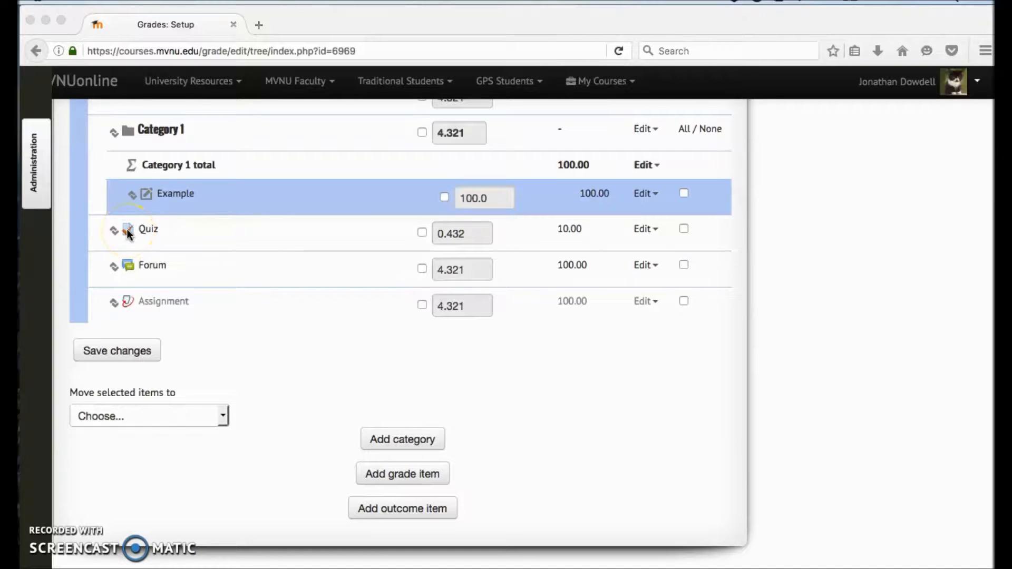
Step: Examine the item type icons and the weights of Category 1's Example, Quiz, Forum and Assignment near the list's end
left_click(147, 197)
scroll(142, 216, "up", 2)
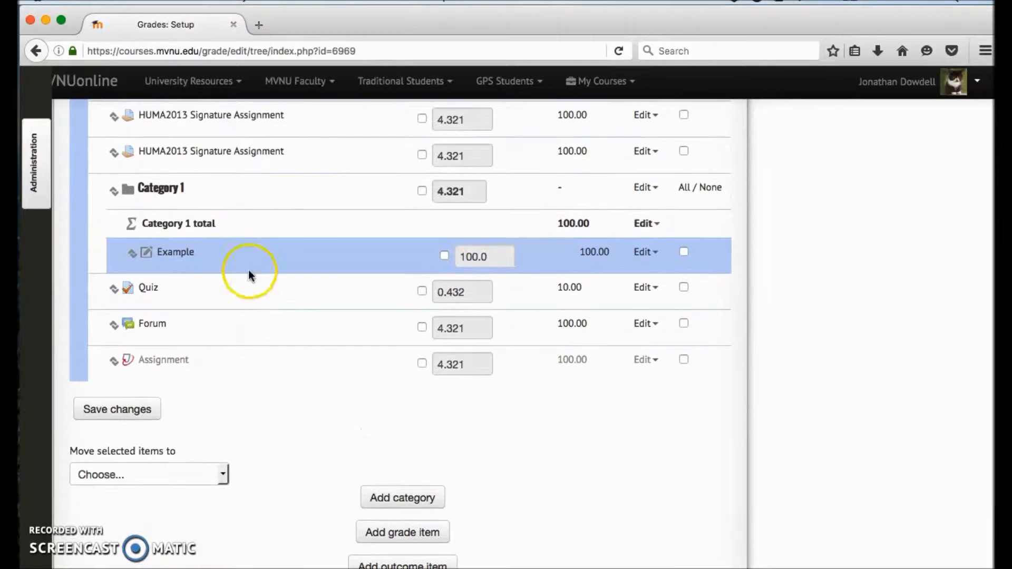
scroll(138, 242, "up", 1)
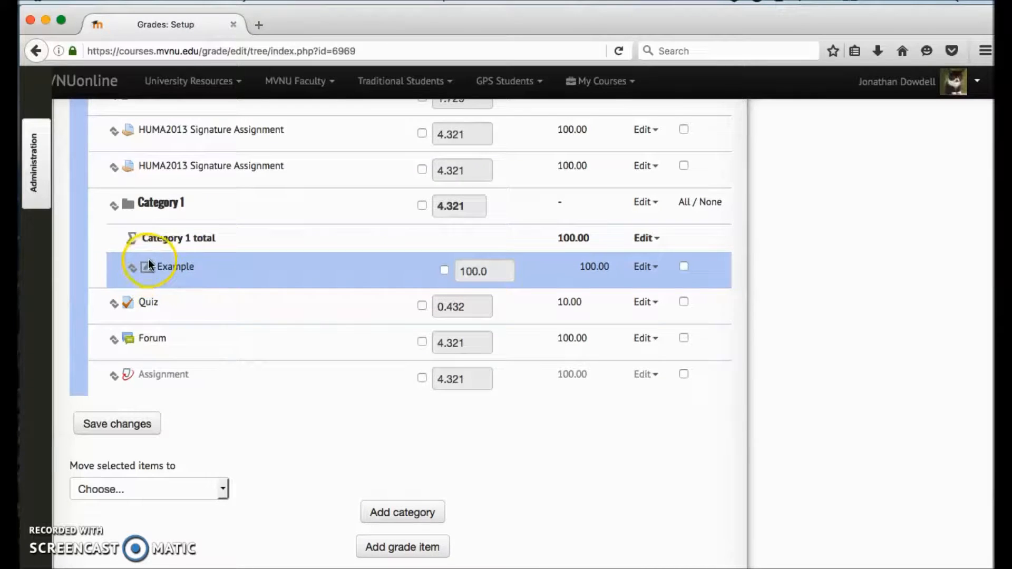
scroll(179, 261, "down", 3)
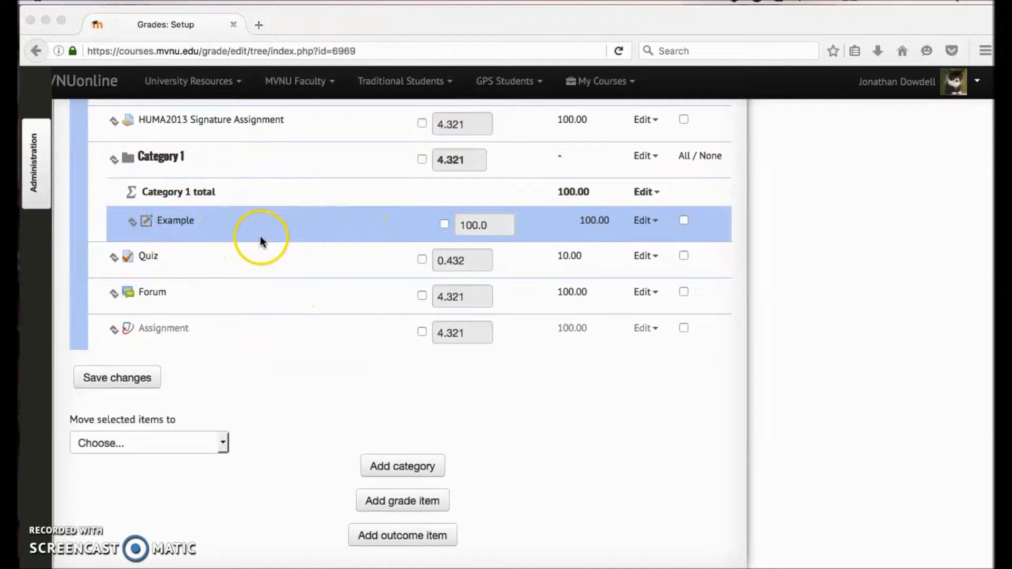
scroll(270, 217, "up", 2)
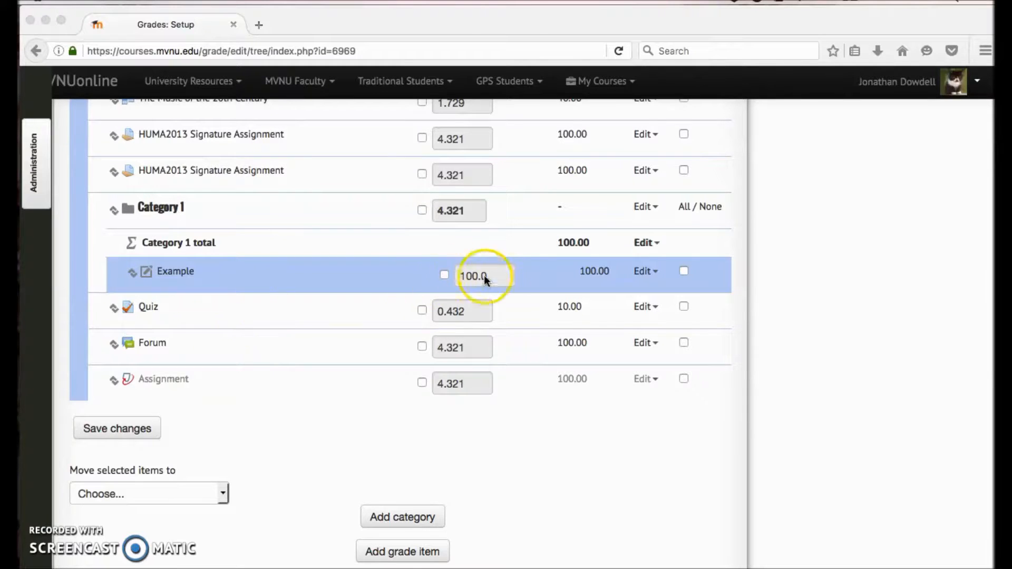
scroll(305, 334, "down", 3)
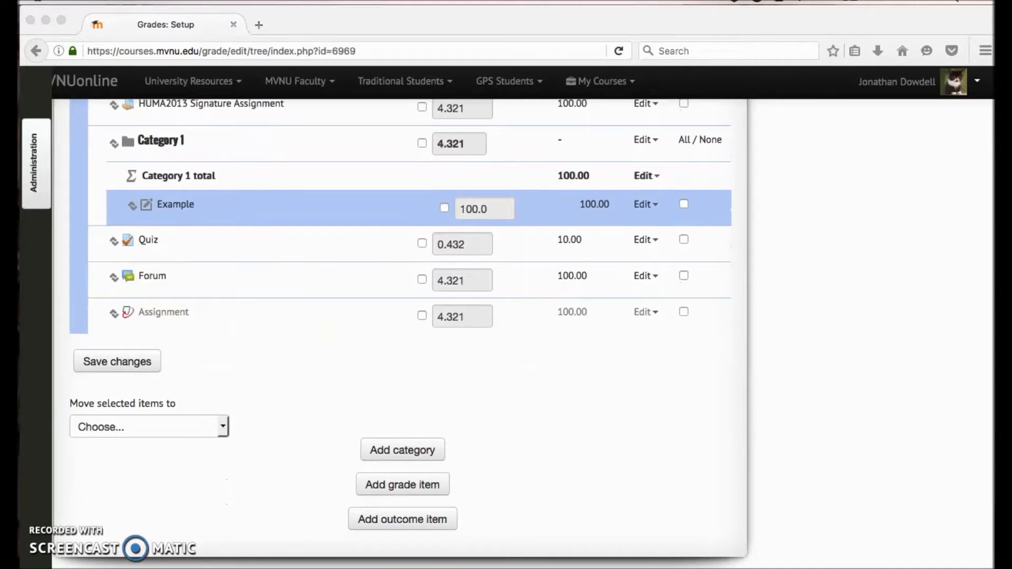
Step: Review the options for adding categories and items, and look through the whole grade item list from end to start and back
scroll(376, 306, "down", 10)
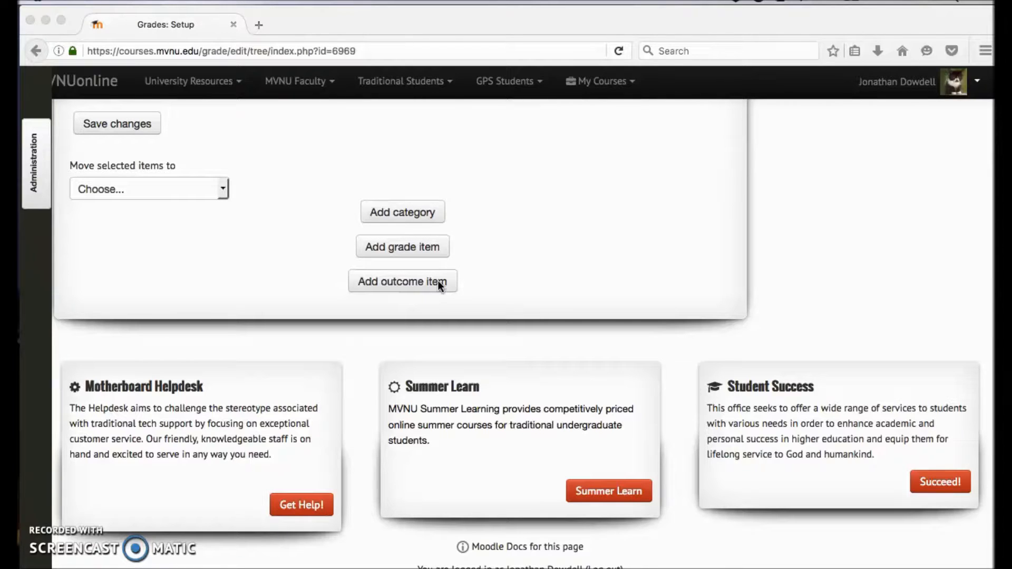
scroll(438, 281, "up", 2)
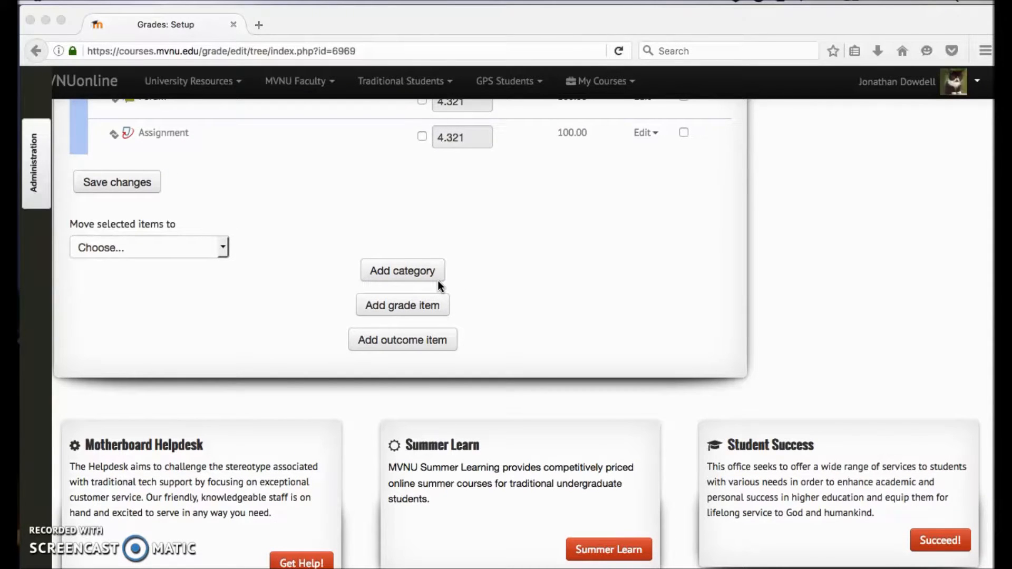
scroll(438, 283, "up", 3)
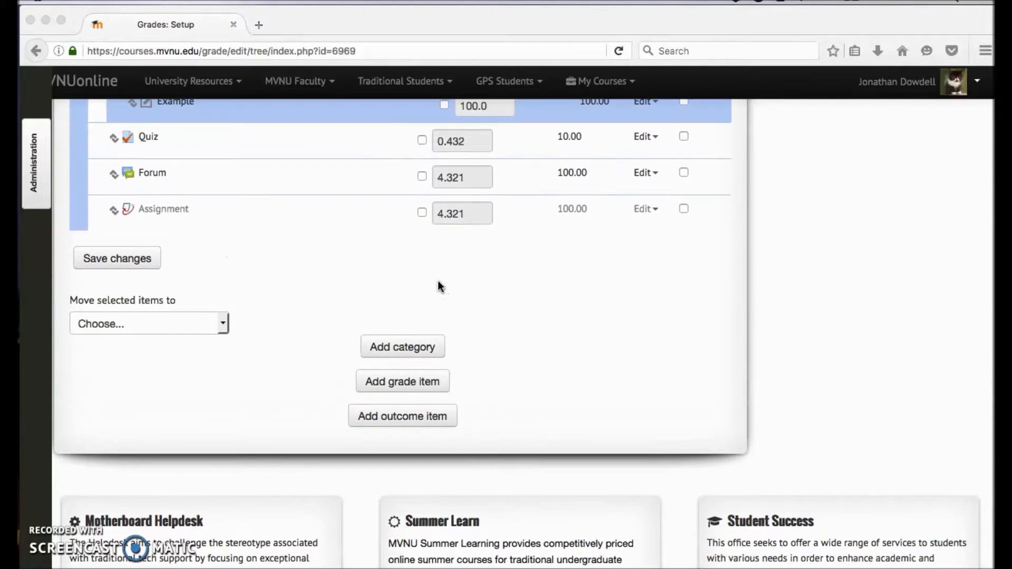
scroll(438, 281, "up", 6)
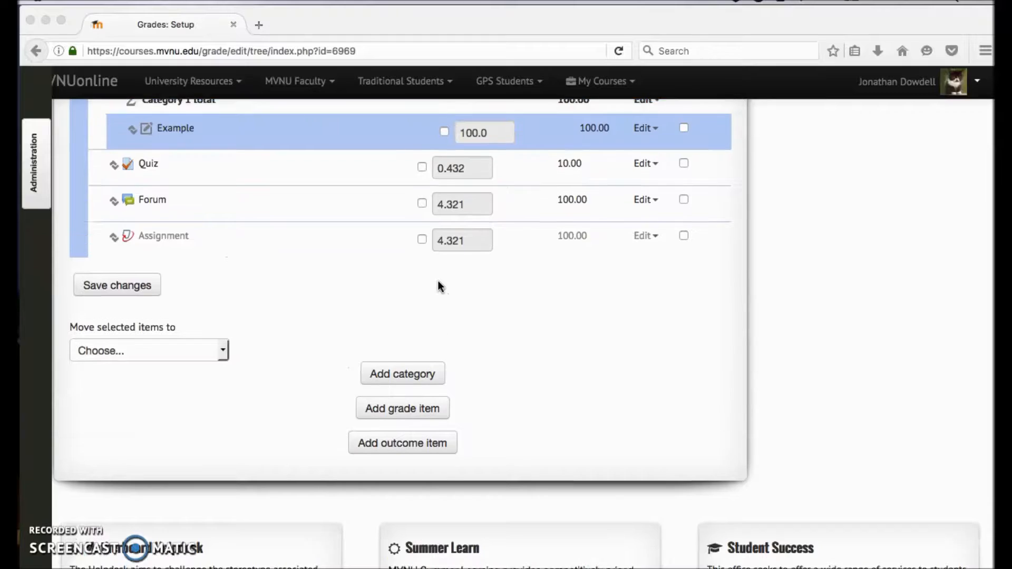
scroll(438, 280, "up", 18)
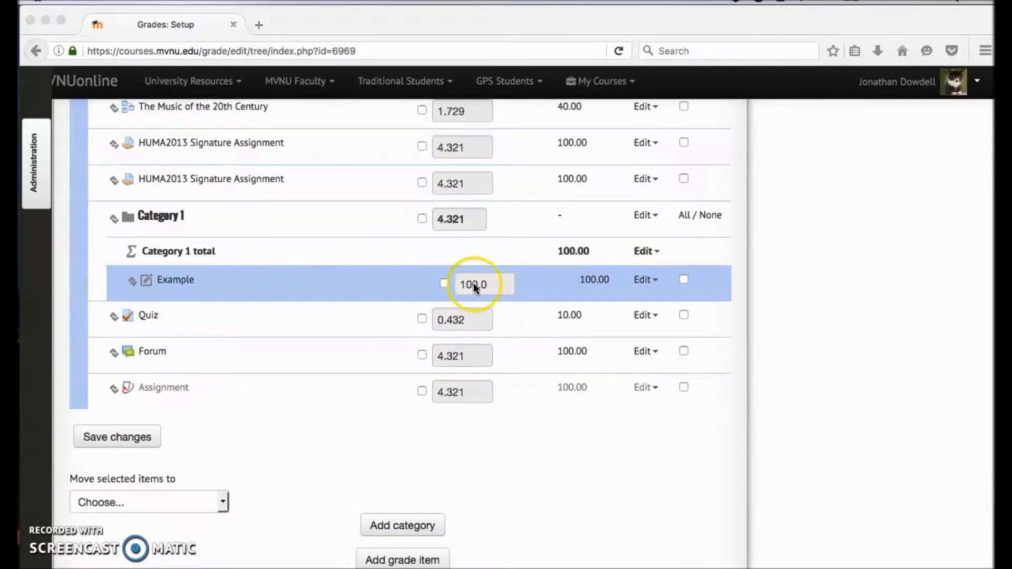
scroll(315, 283, "up", 20)
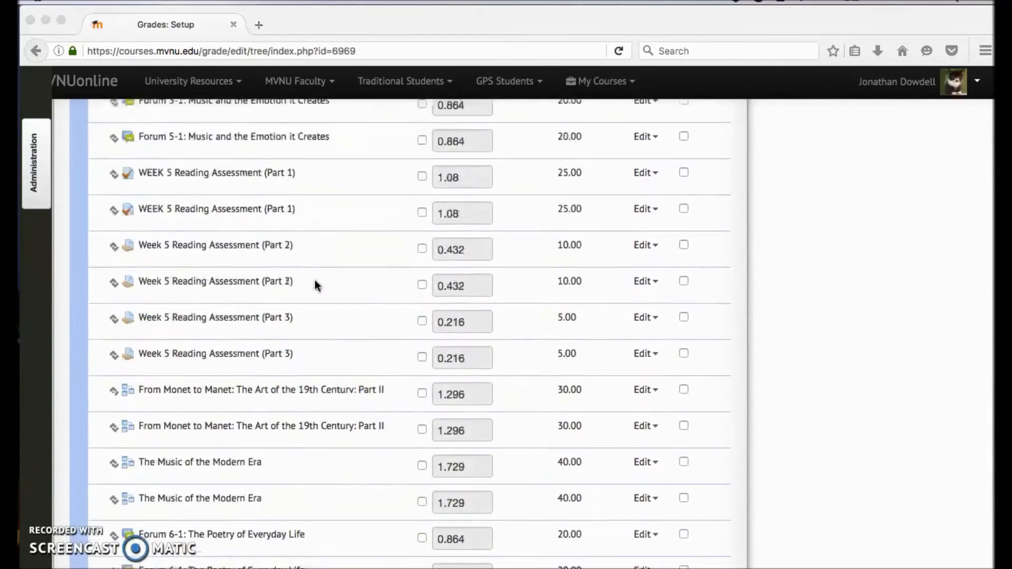
scroll(315, 283, "up", 20)
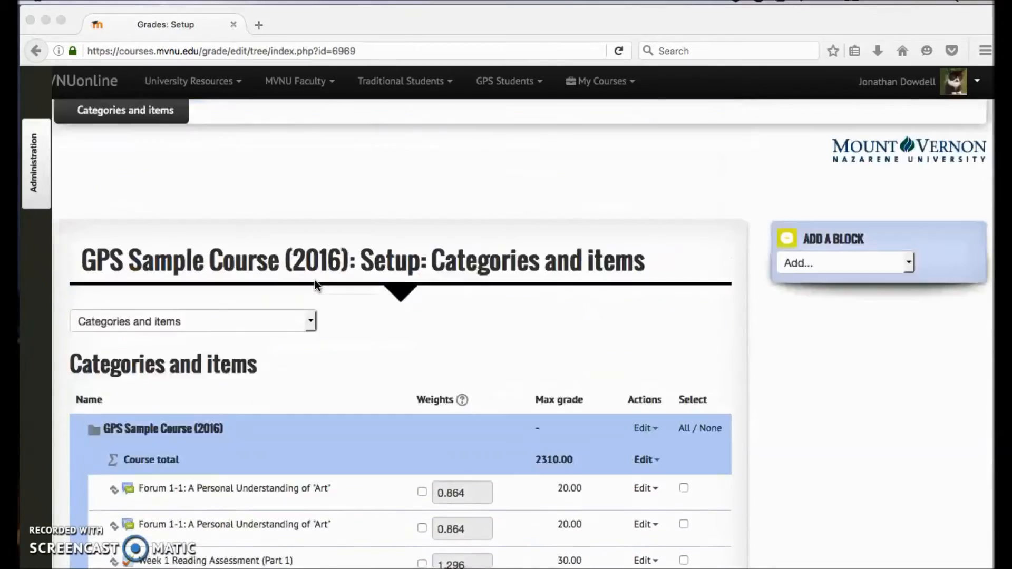
scroll(315, 283, "down", 20)
scroll(316, 285, "down", 20)
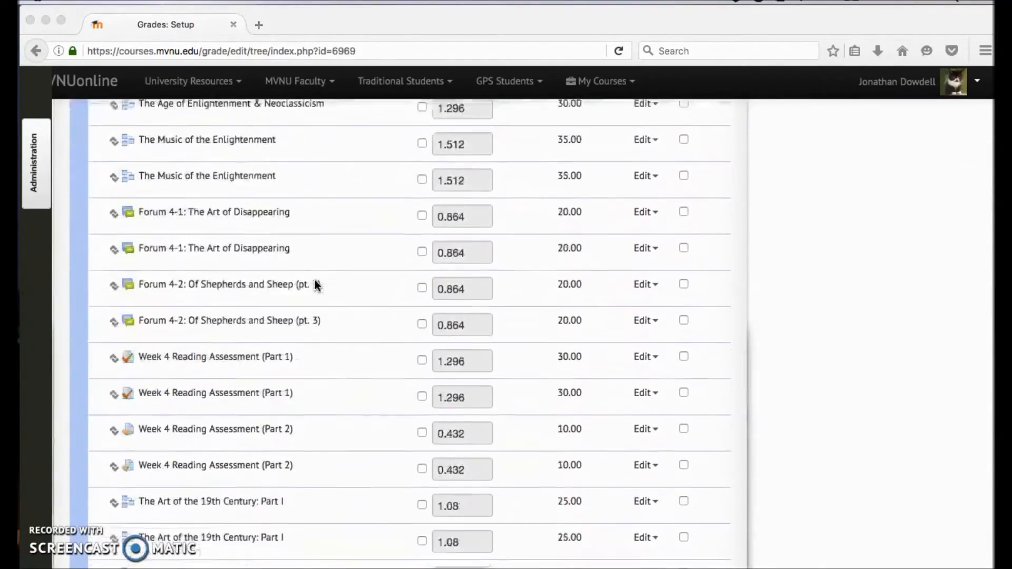
scroll(315, 283, "down", 15)
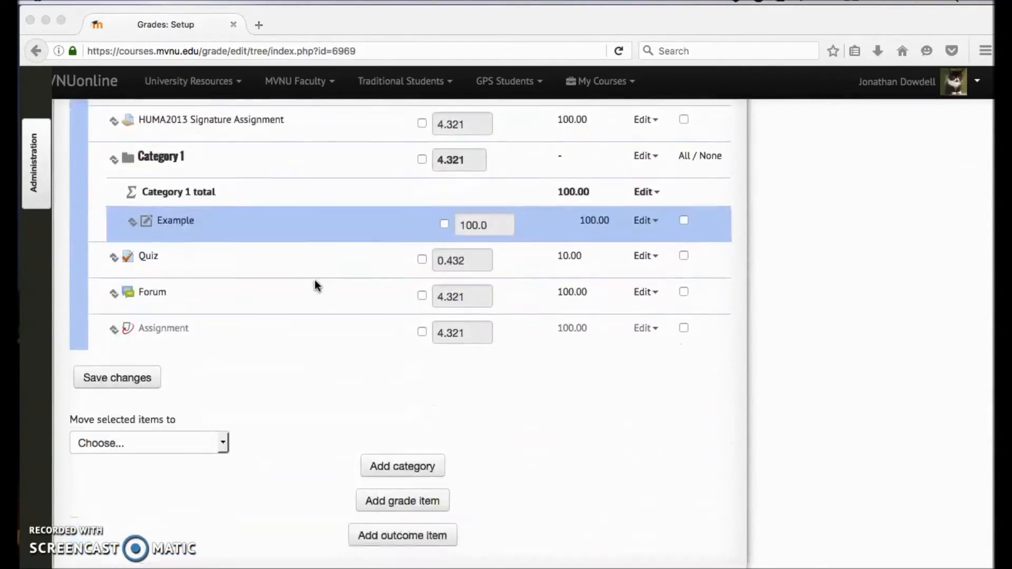
Step: Start a new grade category for the course and name it Category 2
left_click(415, 294)
left_click(390, 291)
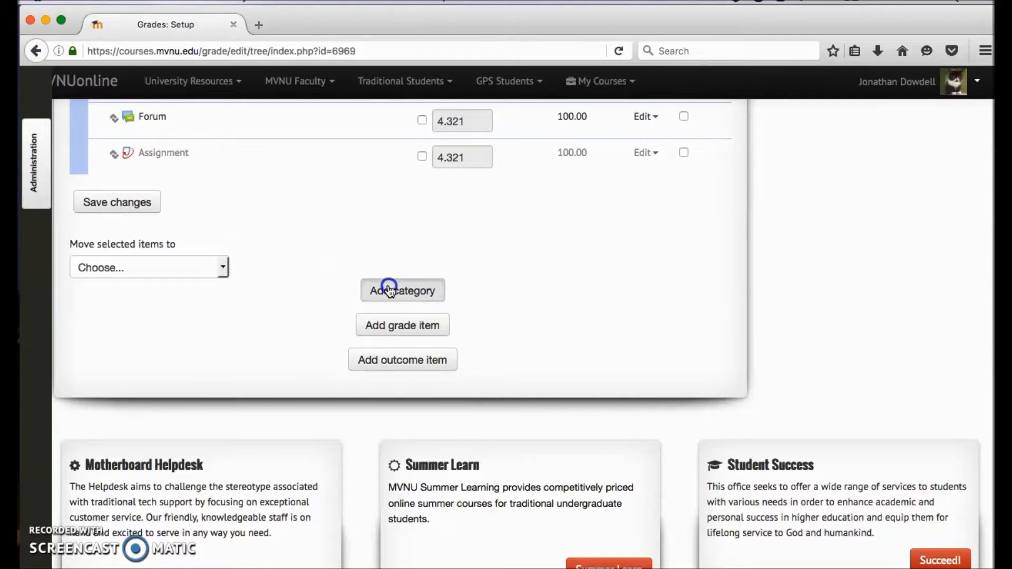
left_click(373, 289)
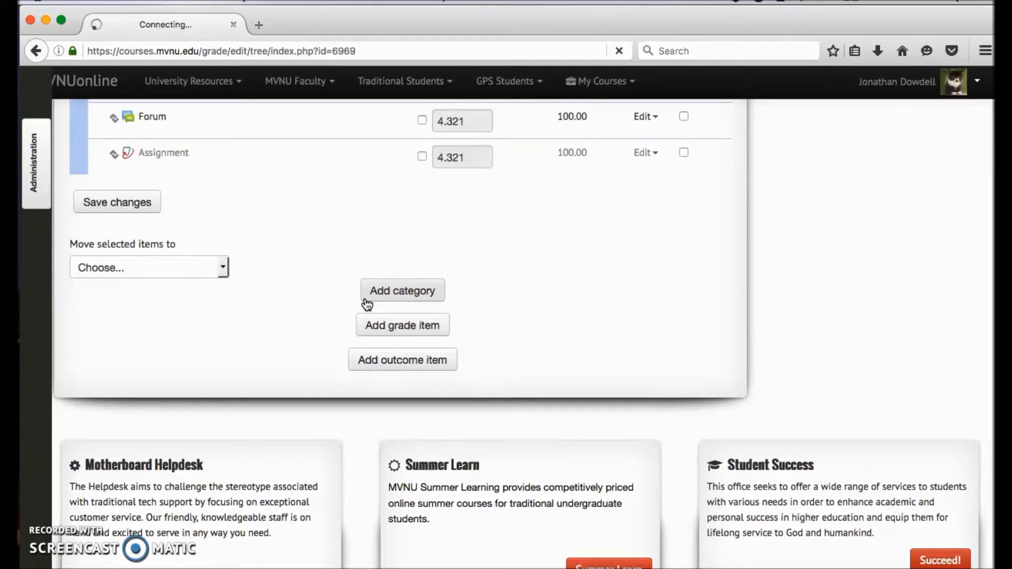
left_click(376, 297)
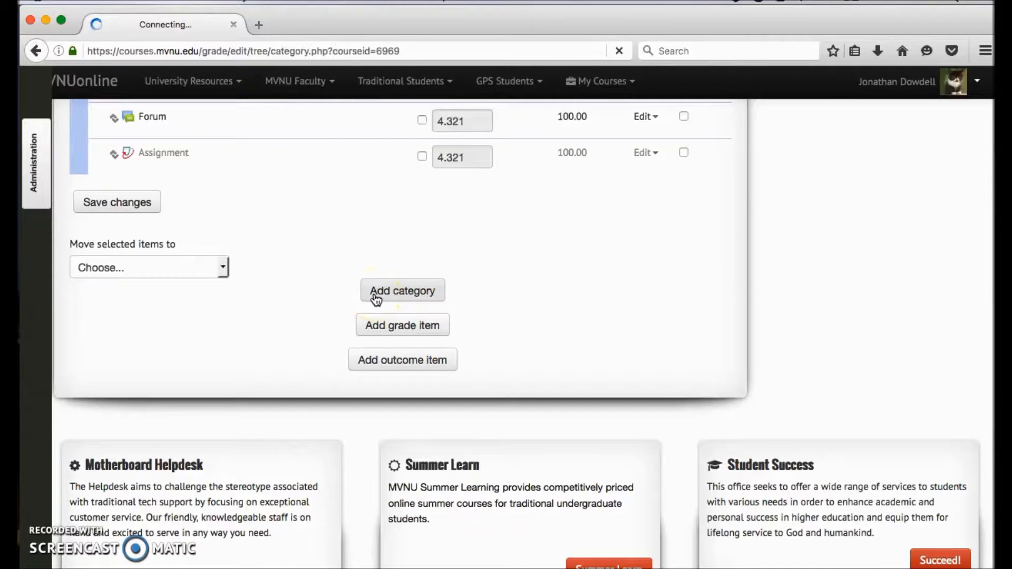
left_click(333, 377)
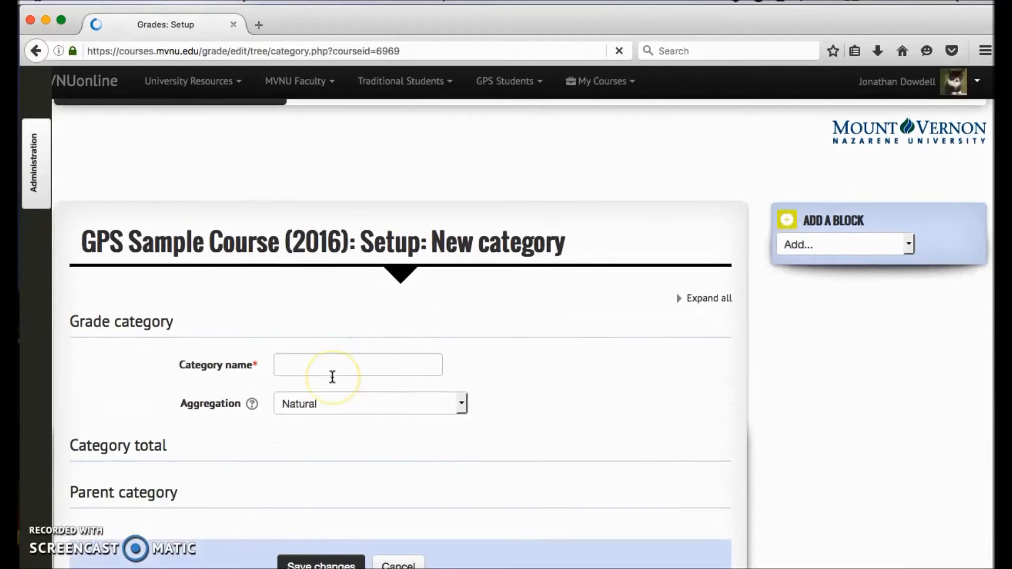
left_click(308, 221)
type("Cate")
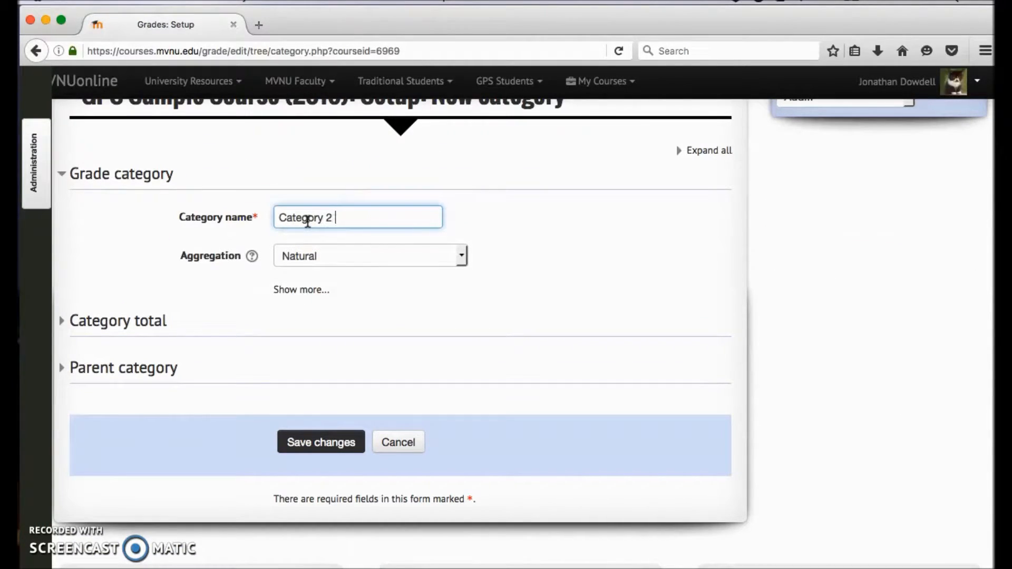
type("gory 2")
Step: Review the aggregation methods offered for Category 2
left_click(396, 256)
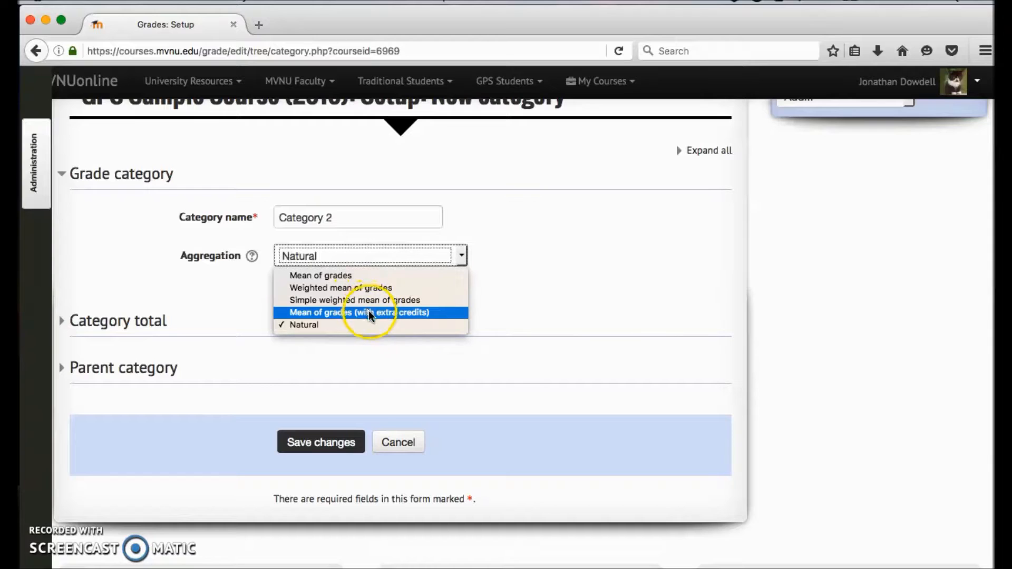
left_click(618, 302)
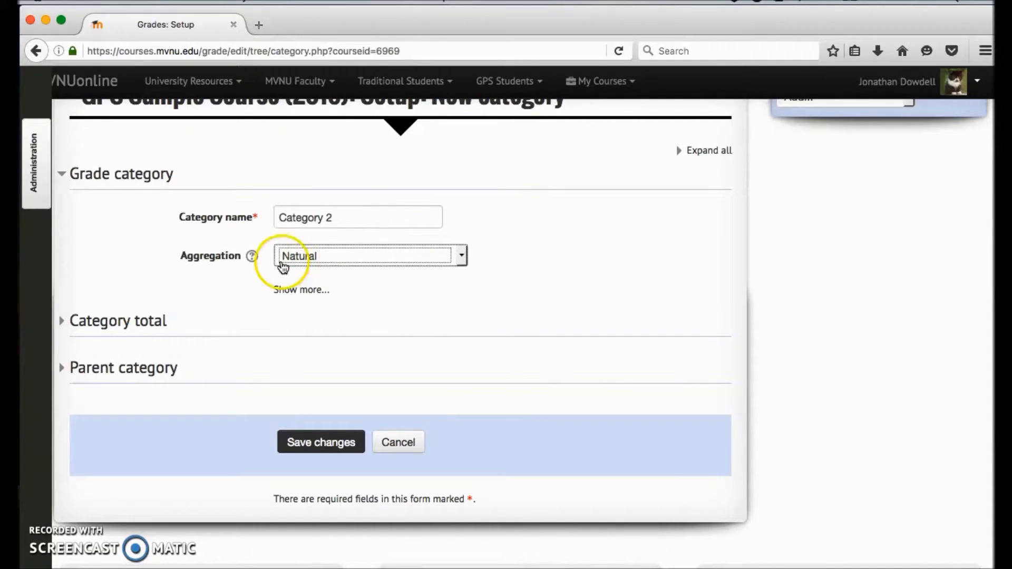
left_click(345, 257)
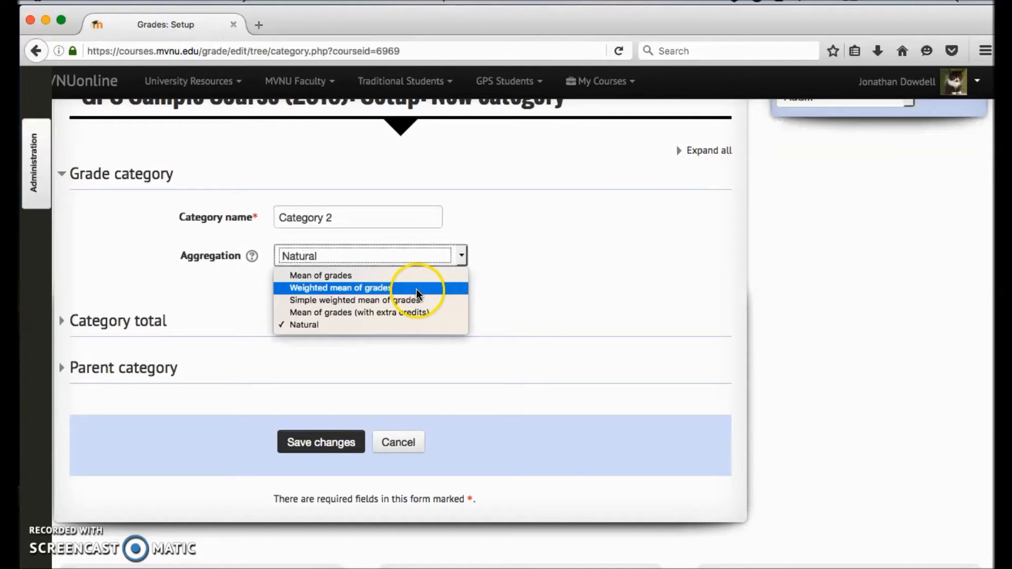
left_click(553, 309)
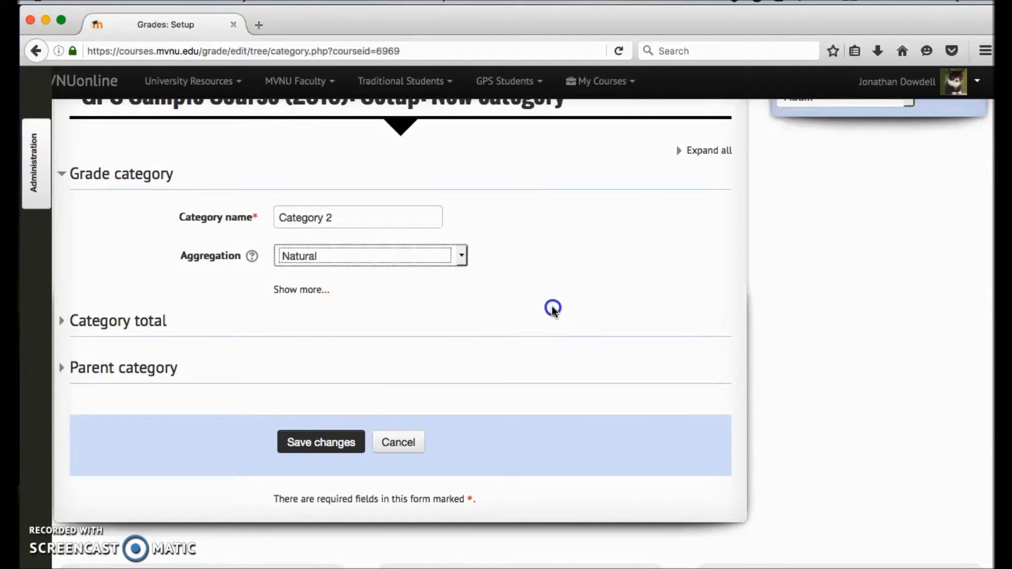
Step: Open the aggregation help and read the explanations of mean of grades, median of grades and lowest grade
left_click(251, 257)
left_click(258, 304)
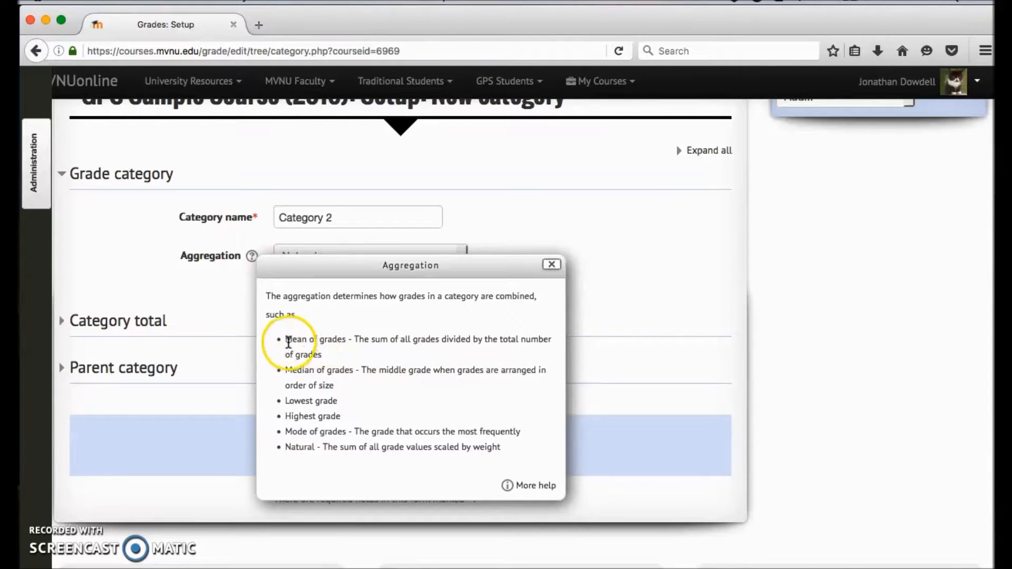
triple_click(452, 351)
left_click(400, 355)
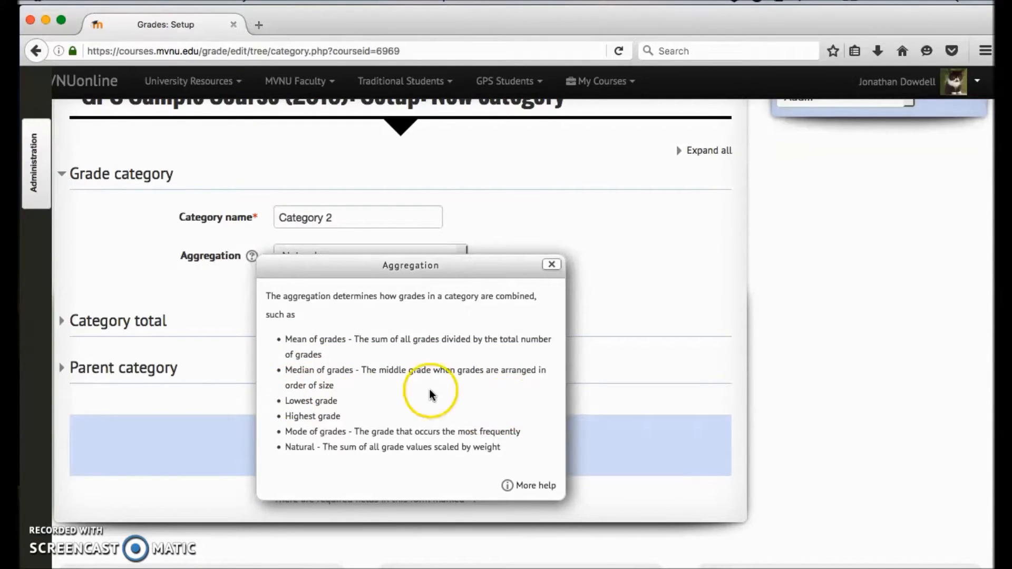
left_click_drag(321, 354, 281, 338)
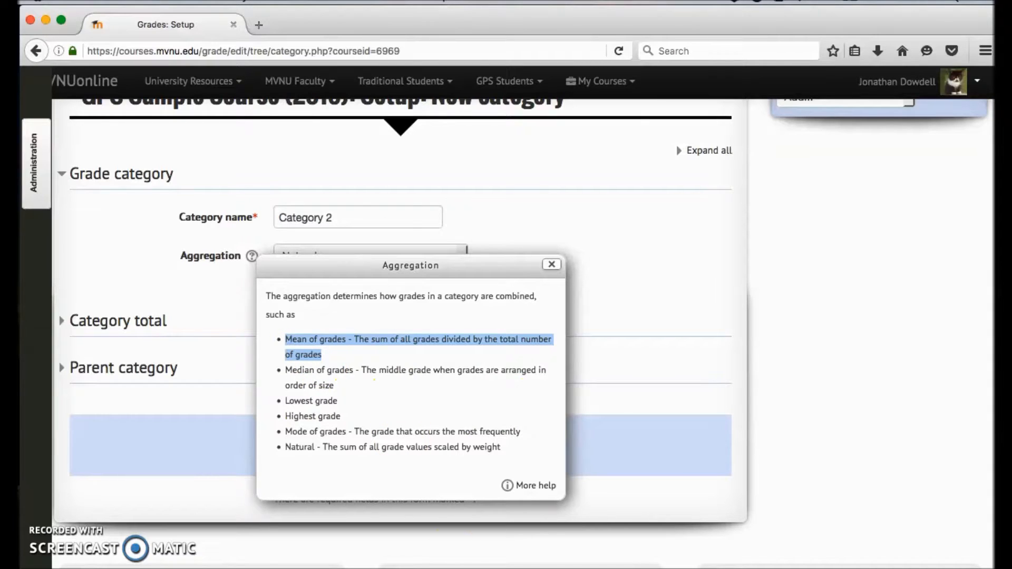
left_click(389, 381)
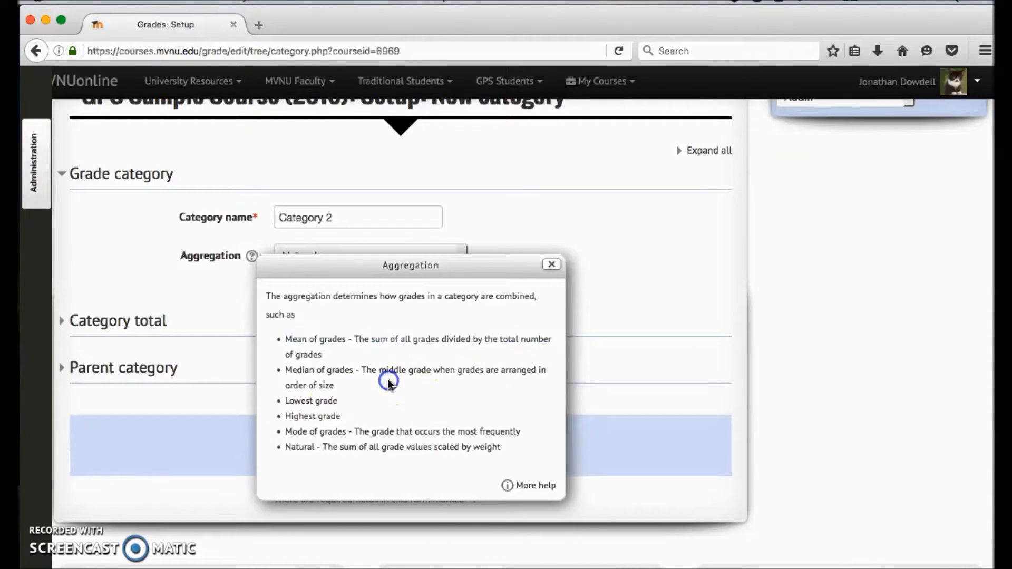
left_click_drag(338, 401, 296, 375)
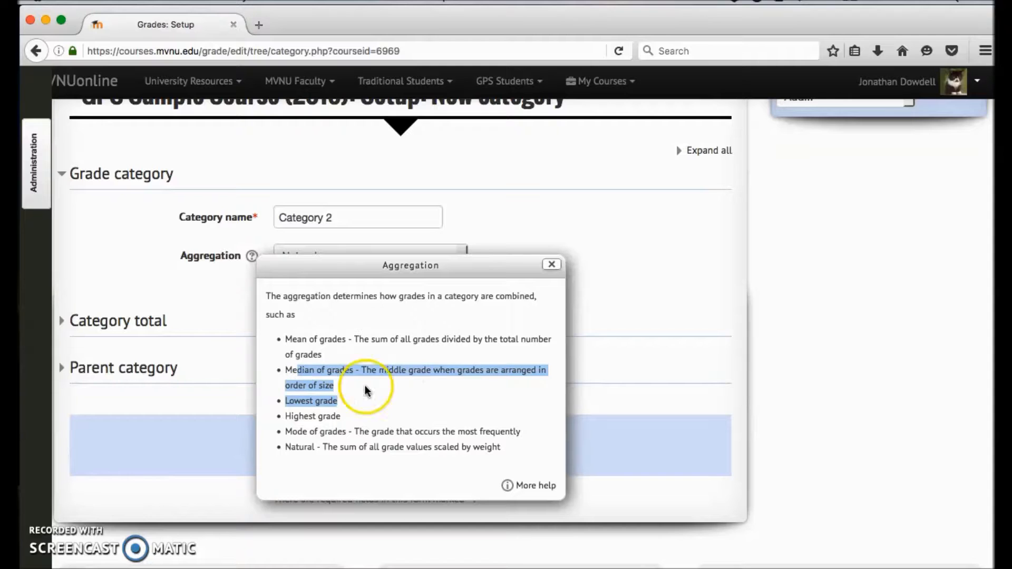
left_click(376, 394)
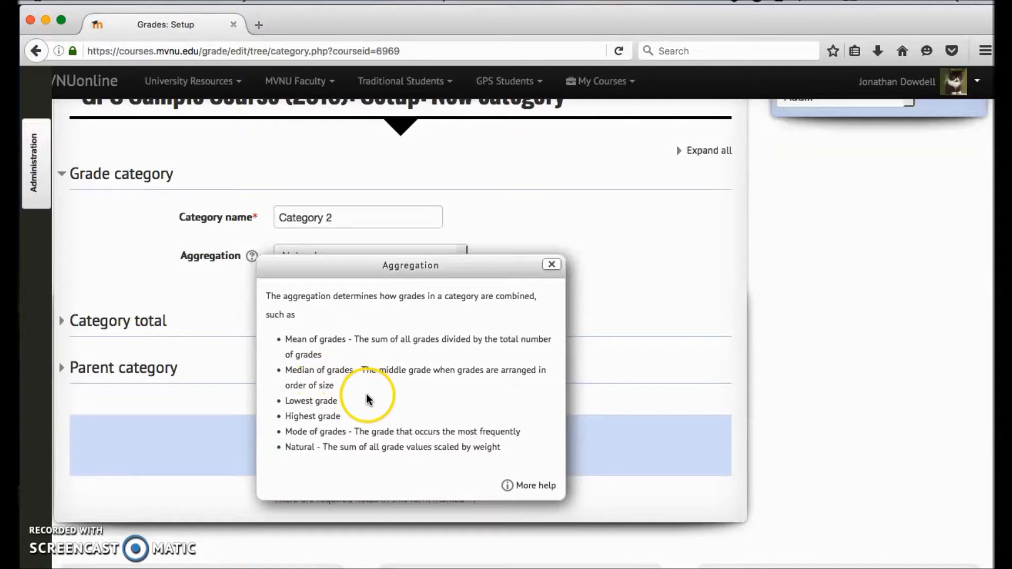
Step: Read the help's explanations of highest grade, mode of grades and Natural aggregation, and close the help
scroll(366, 394, "down", 2)
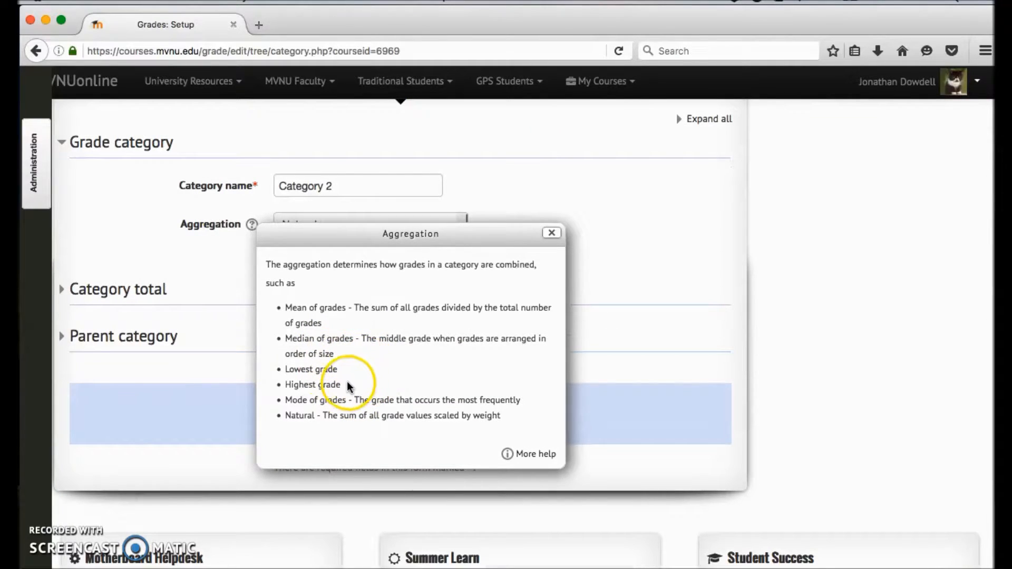
left_click_drag(359, 401, 520, 401)
left_click(520, 421)
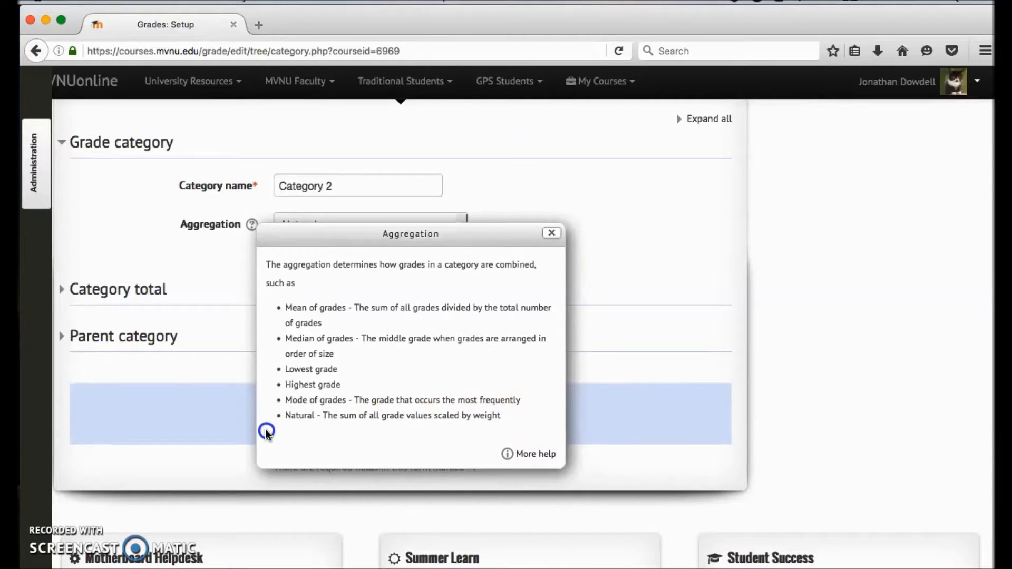
left_click_drag(266, 433, 271, 417)
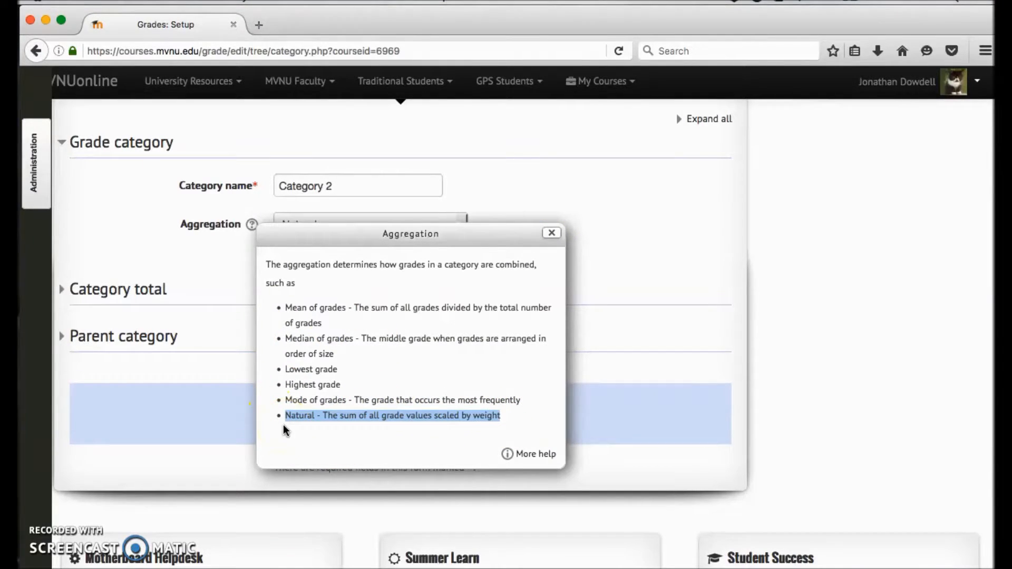
left_click(552, 233)
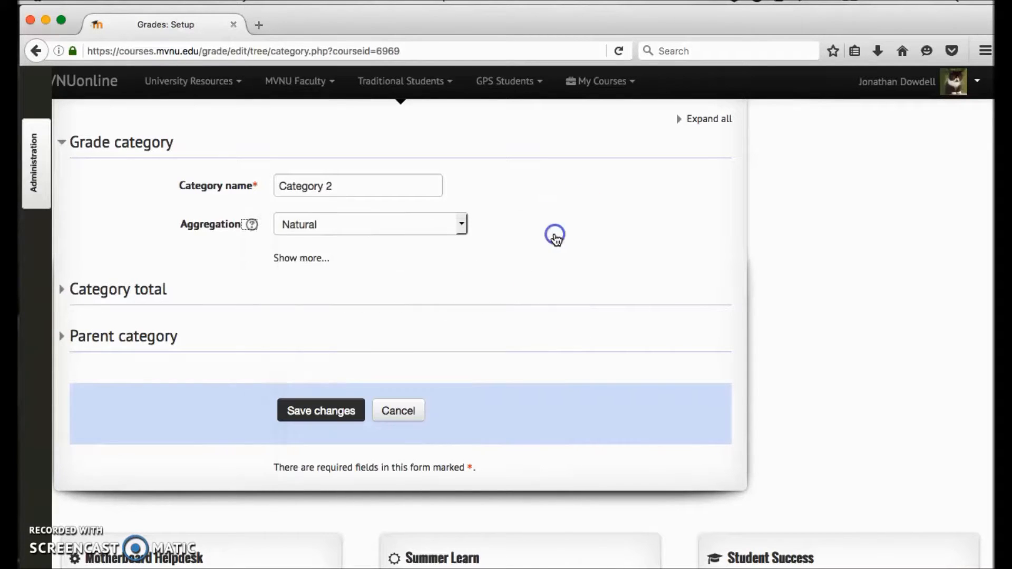
Step: Expand Category 2's Category total settings and review the grade type, scale, grade limits, decimal points, and hidden and locked options
left_click(135, 289)
scroll(441, 296, "down", 2)
scroll(442, 292, "down", 1)
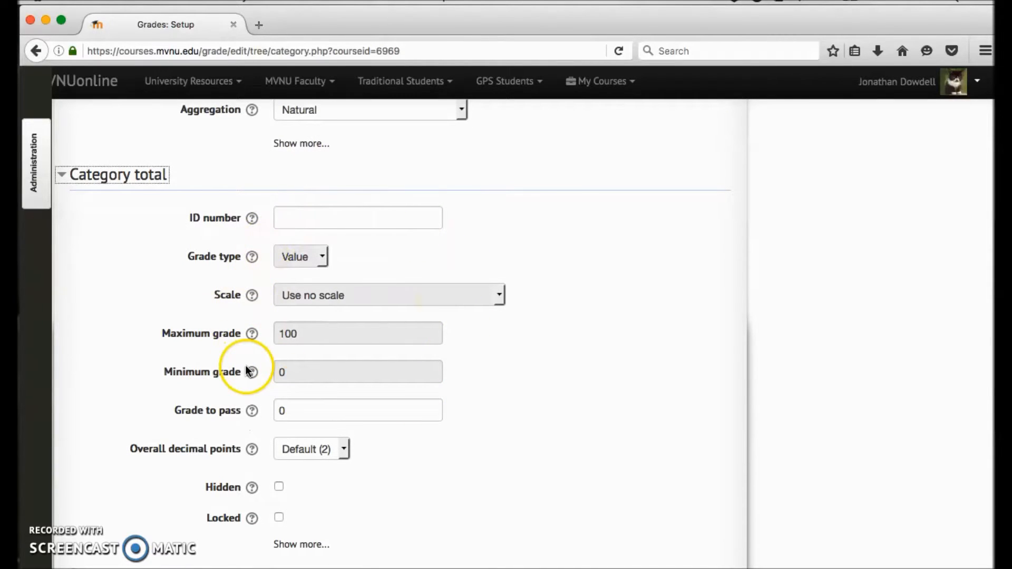
scroll(233, 476, "down", 2)
scroll(305, 238, "up", 1)
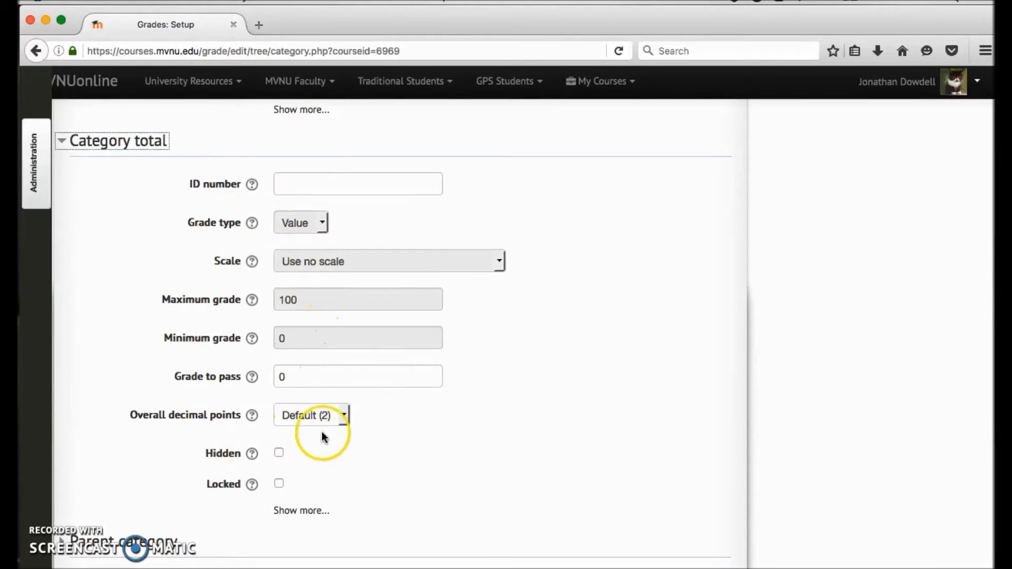
Step: Review Category 2's overall decimal points options, and expand its Parent category settings to look at the available parent categories
left_click(344, 416)
left_click(456, 445)
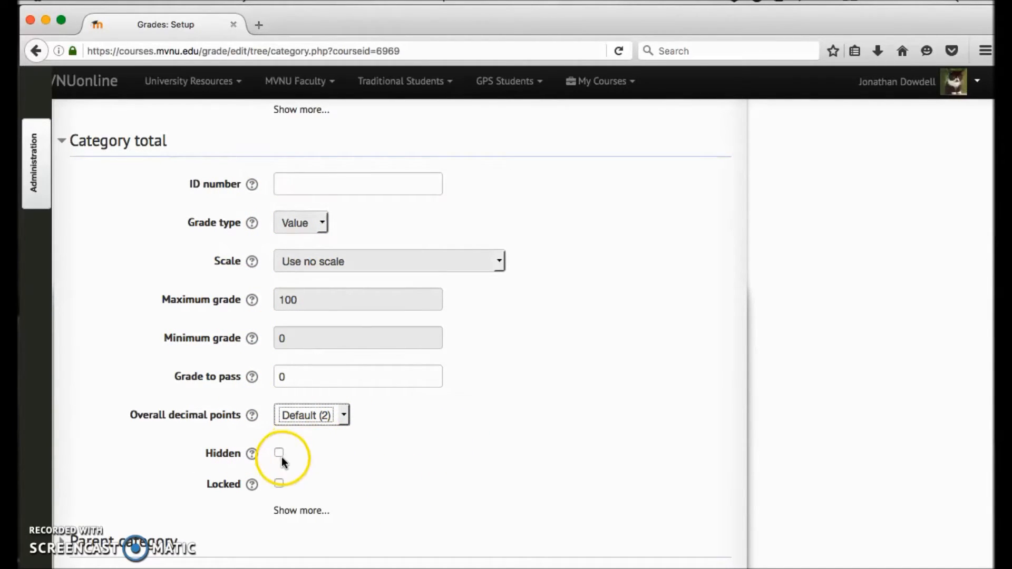
scroll(429, 401, "down", 5)
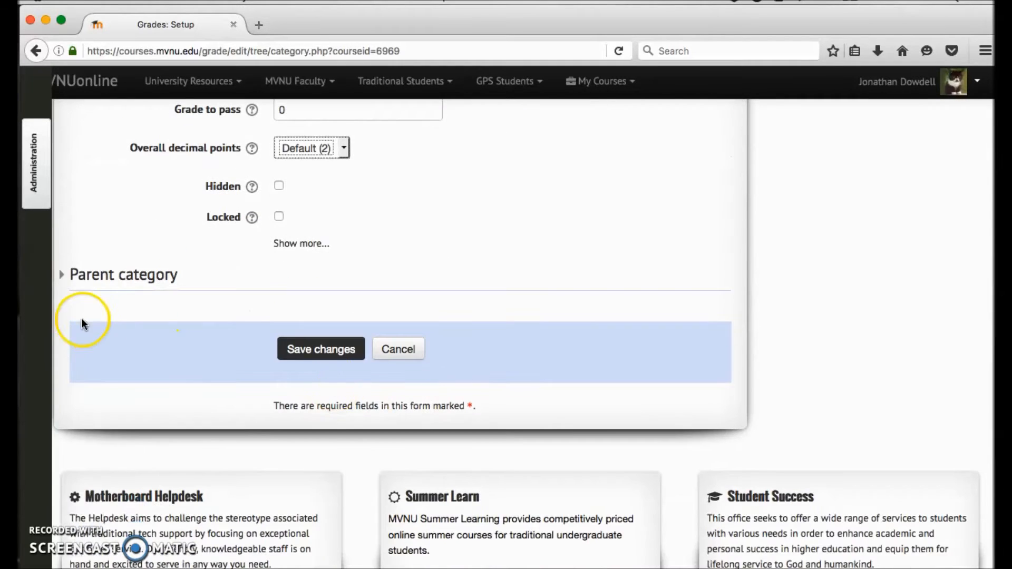
left_click(113, 278)
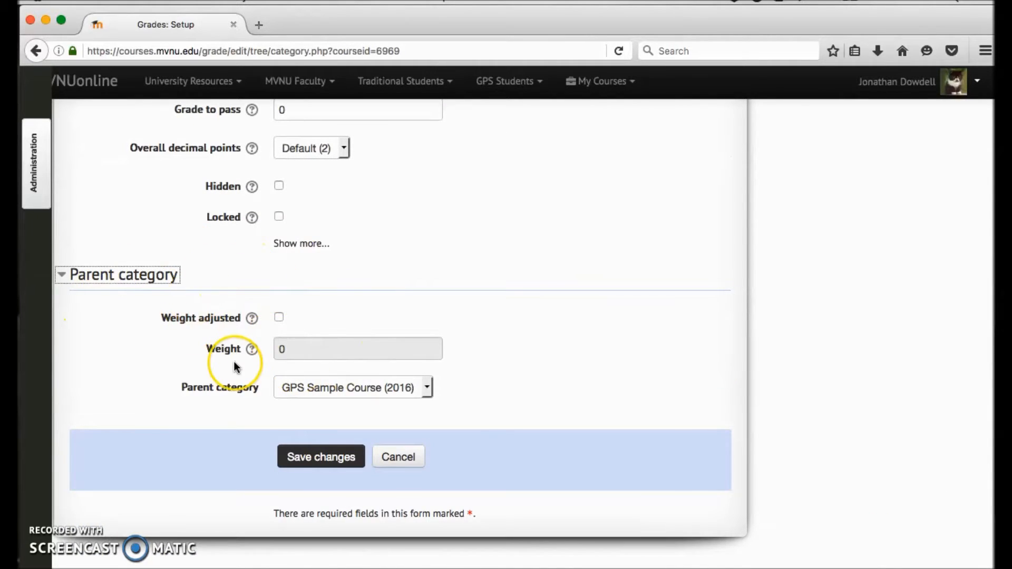
scroll(234, 366, "down", 1)
left_click(335, 368)
left_click(485, 378)
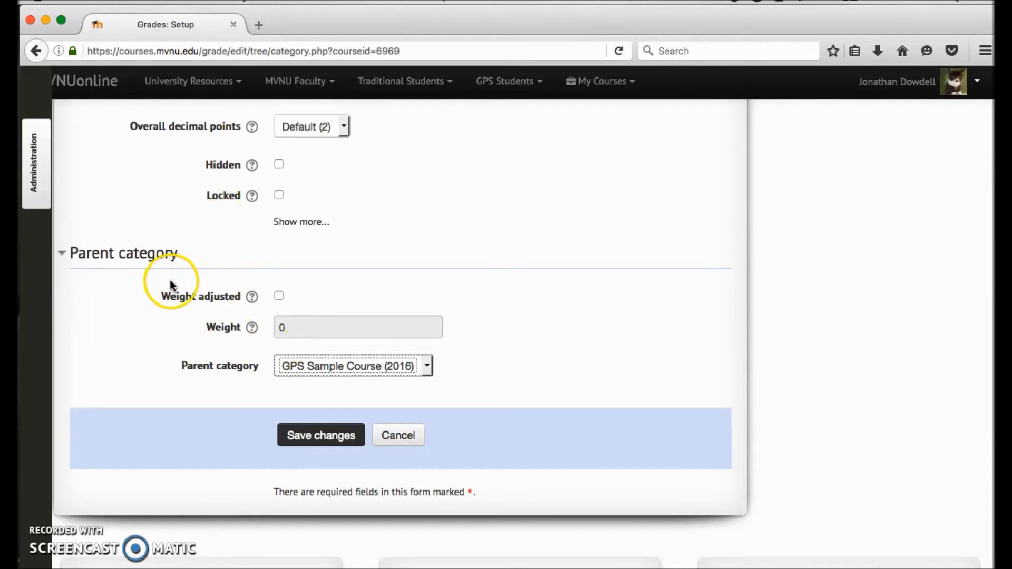
Step: Try the Weight adjusted option for Category 2, switch it off again, and open and close its help
scroll(210, 323, "up", 3)
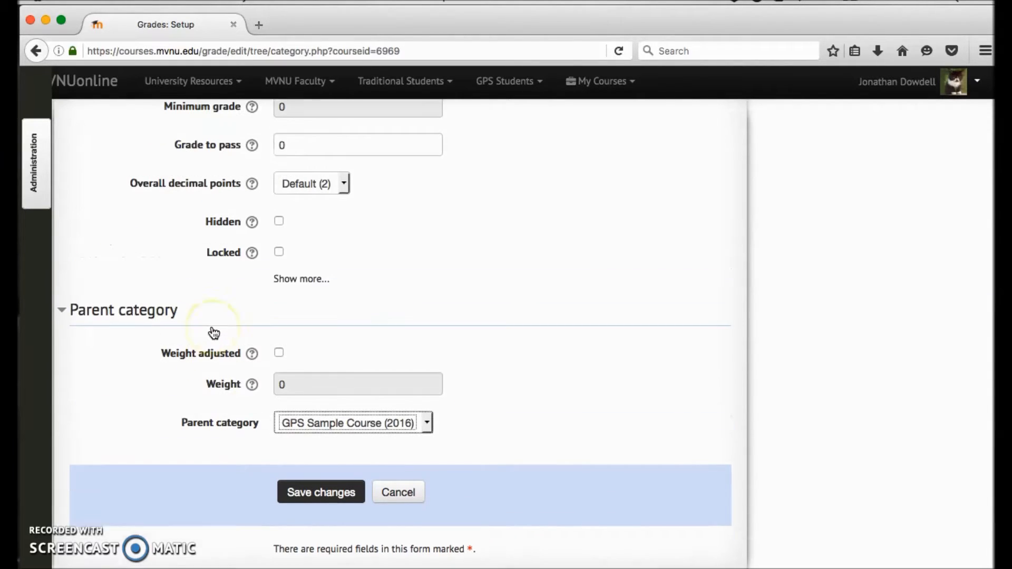
scroll(190, 327, "down", 1)
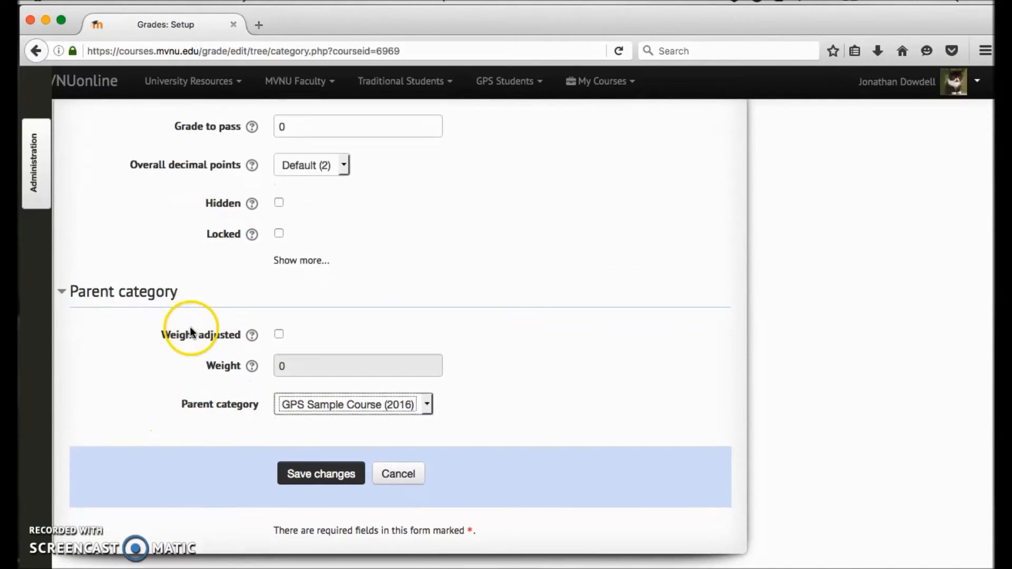
left_click(279, 335)
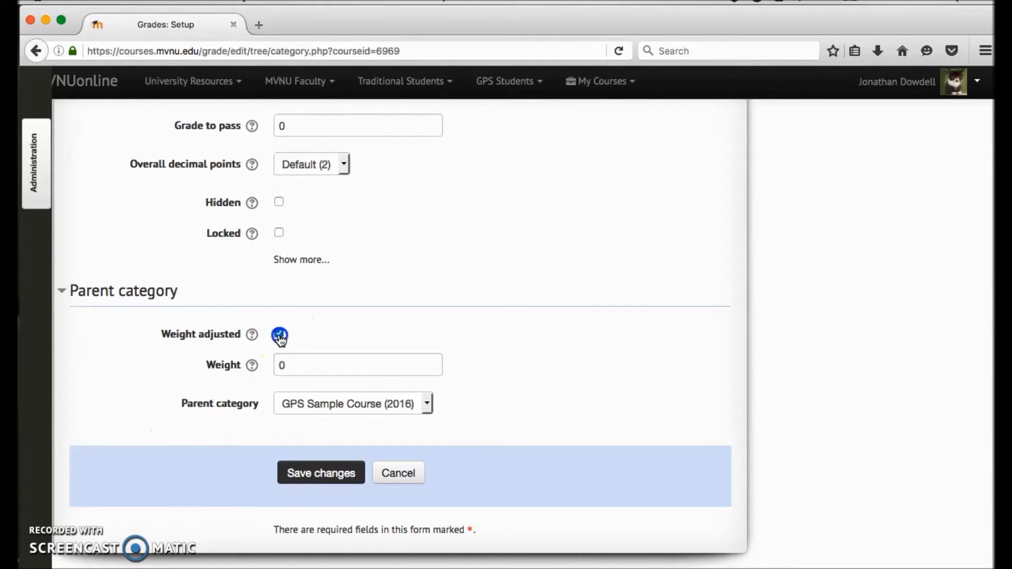
left_click(279, 335)
left_click(252, 337)
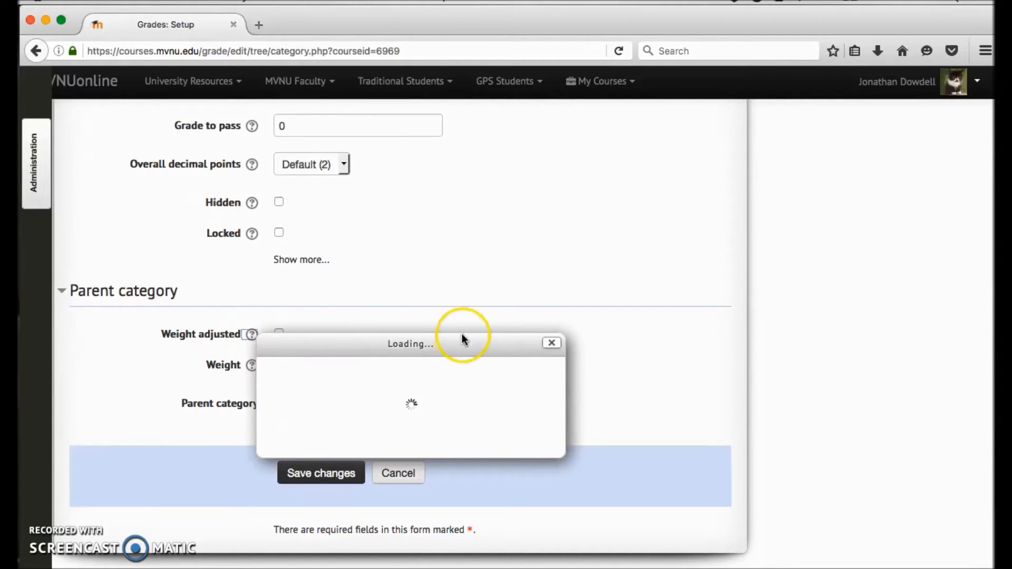
left_click(551, 345)
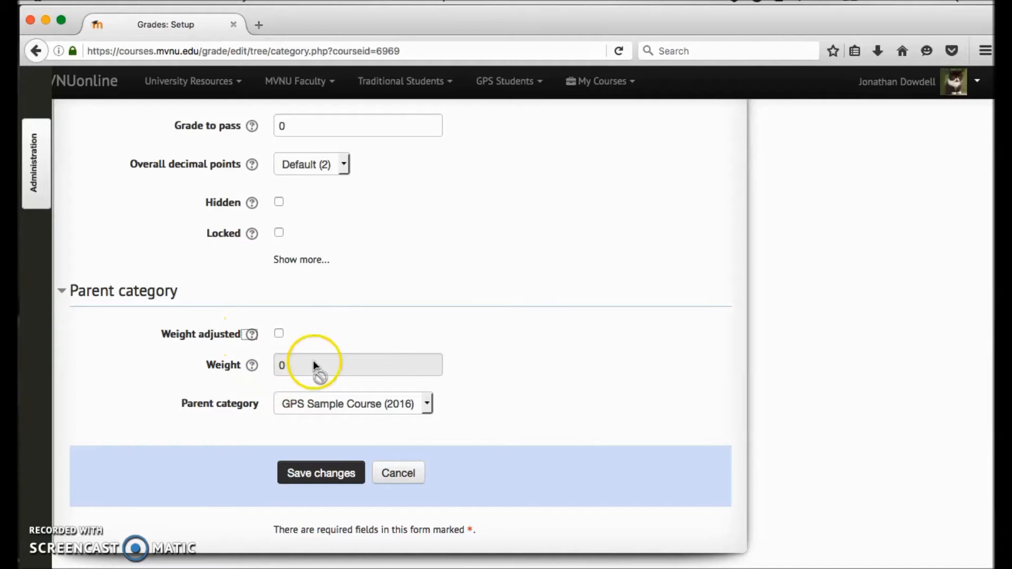
Step: Save Category 2 as a new grade category under GPS Sample Course (2016)
left_click(340, 472)
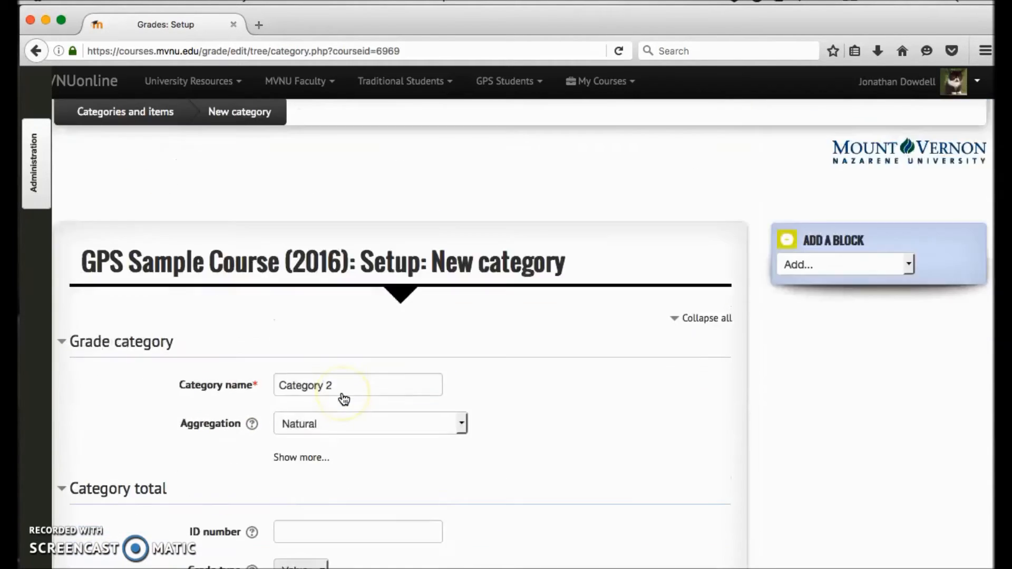
scroll(344, 399, "down", 15)
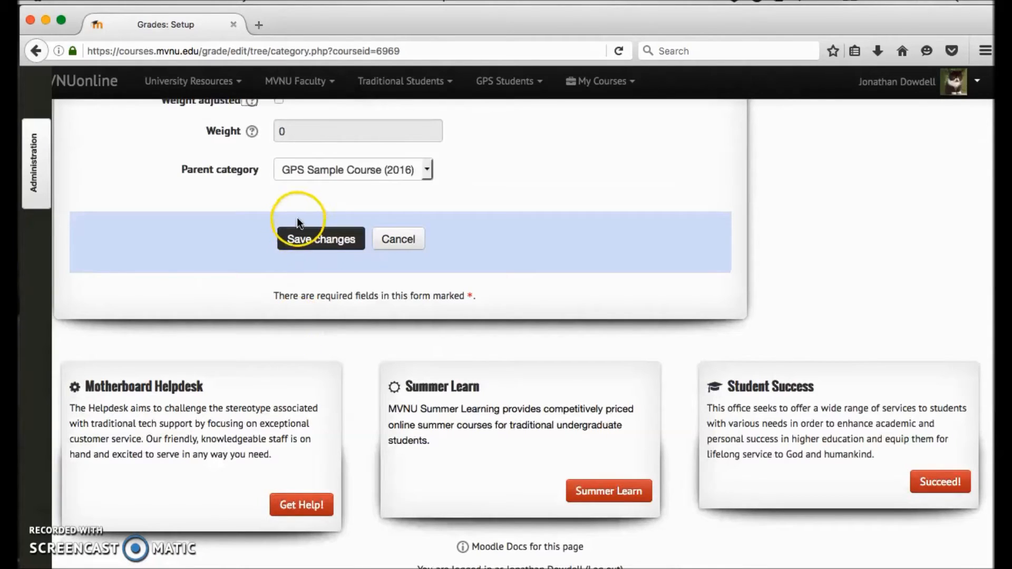
left_click(305, 239)
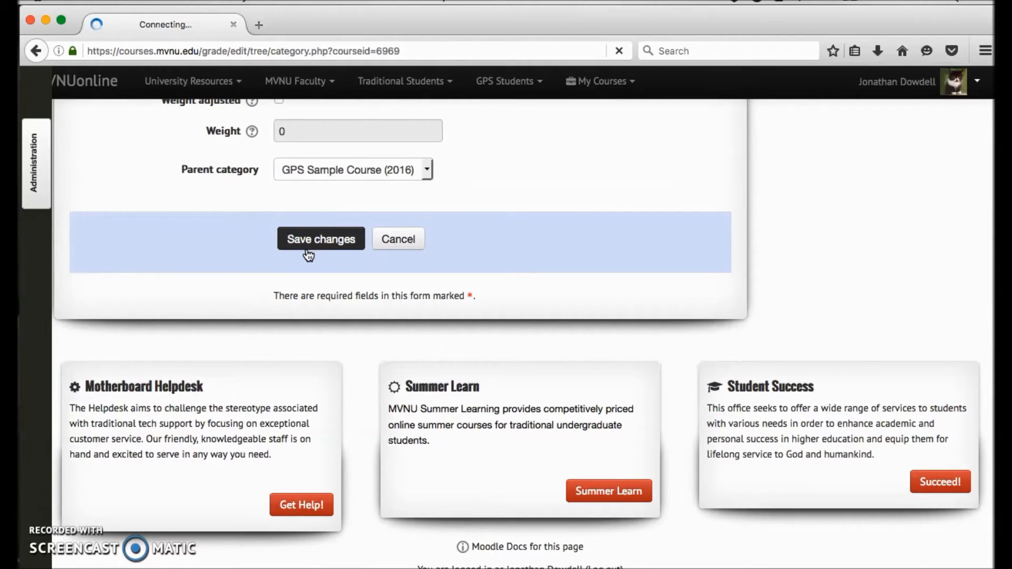
Step: Locate Category 2 and its total in the Categories and items list and examine their place among the other items
scroll(350, 214, "up", 2)
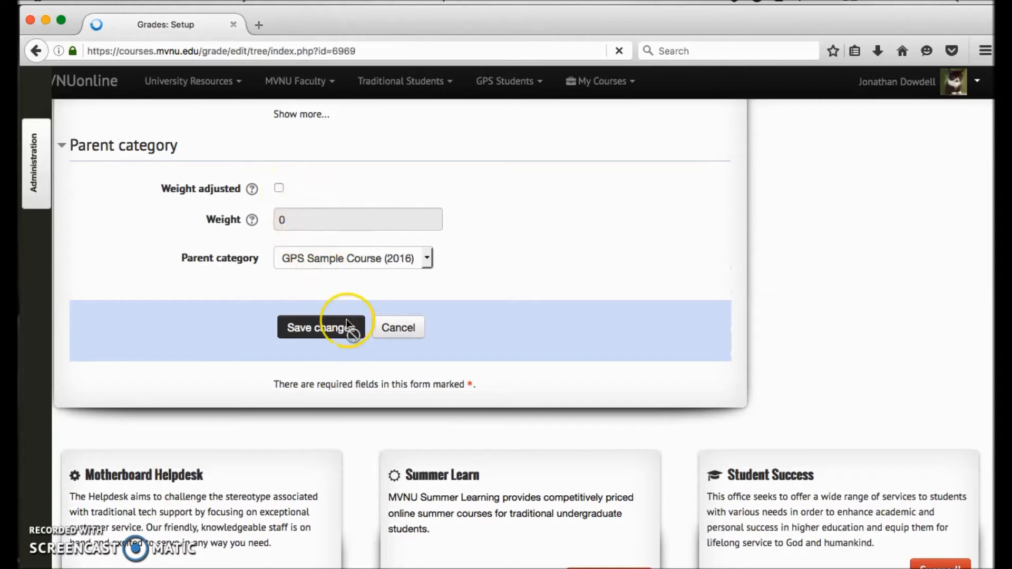
scroll(347, 323, "down", 10)
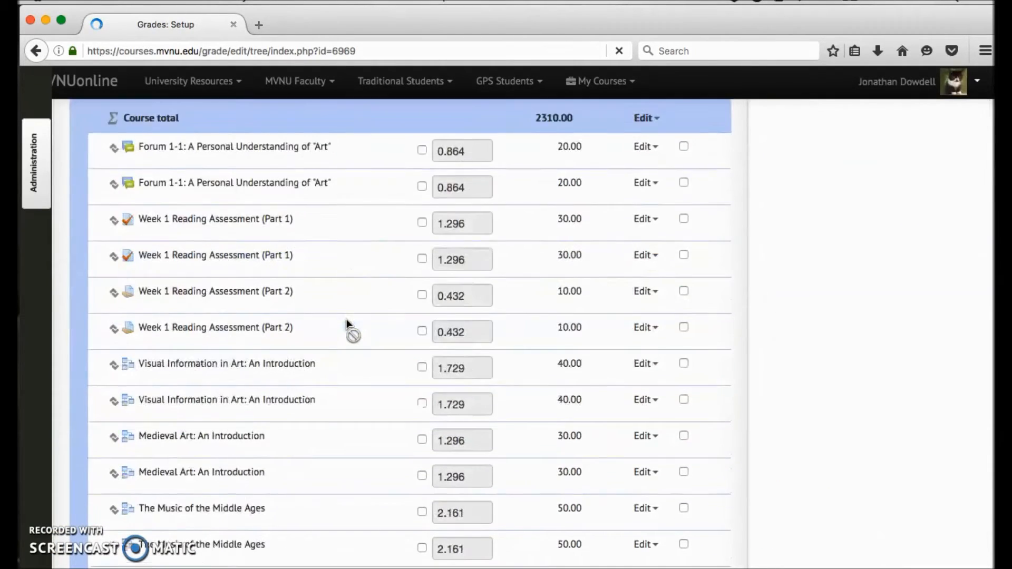
scroll(347, 323, "down", 10)
scroll(346, 323, "up", 3)
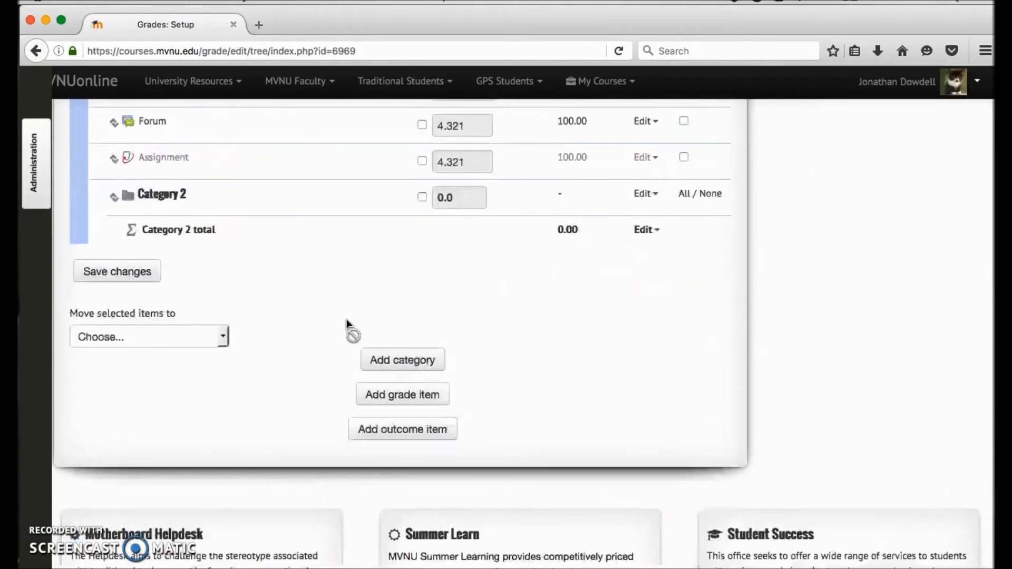
scroll(346, 323, "up", 1)
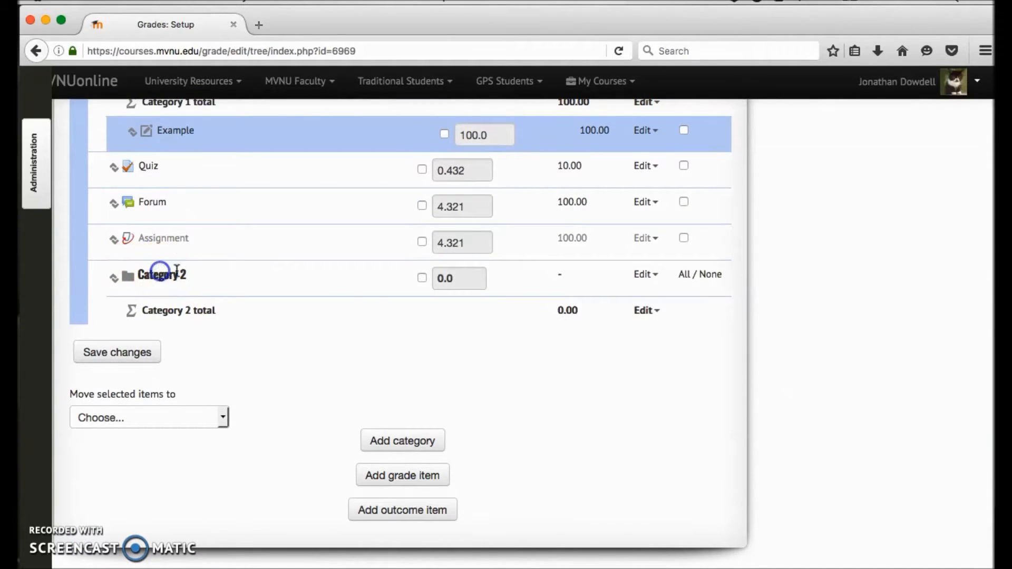
scroll(399, 273, "up", 1)
scroll(398, 272, "up", 3)
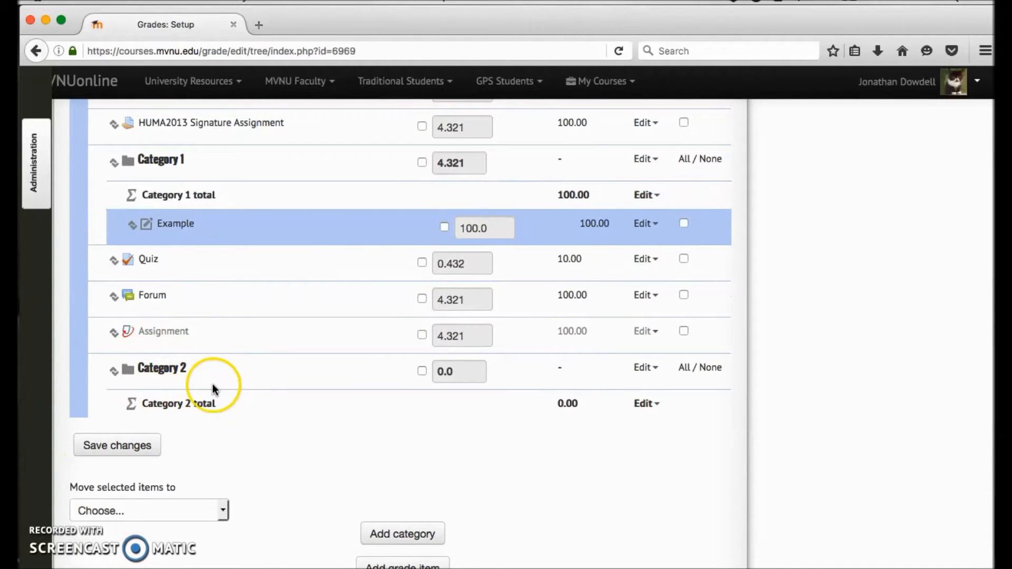
scroll(209, 384, "up", 2)
scroll(209, 380, "up", 1)
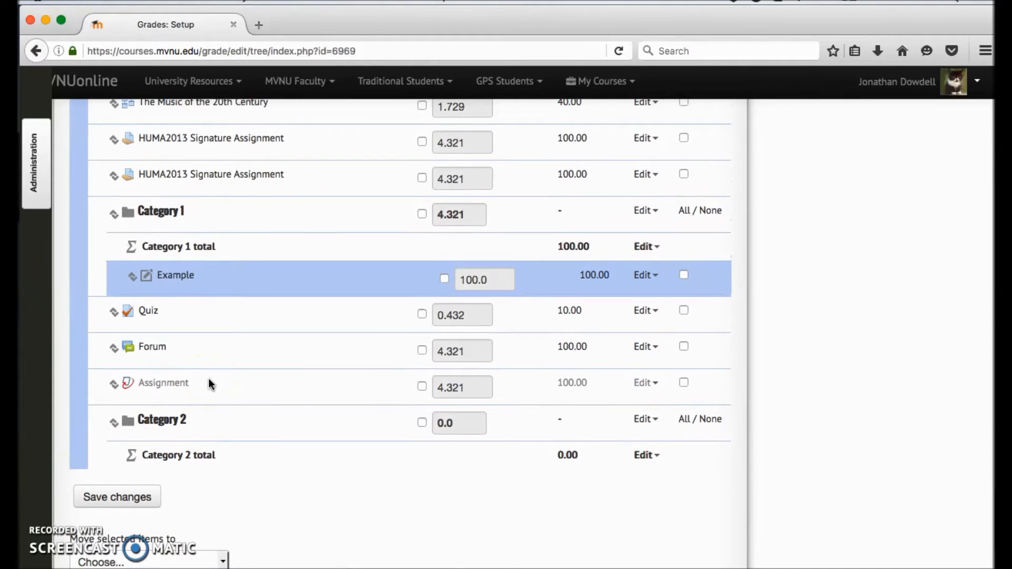
Step: Review the actions available for the Category 2 total and for Category 2 itself
left_click(646, 456)
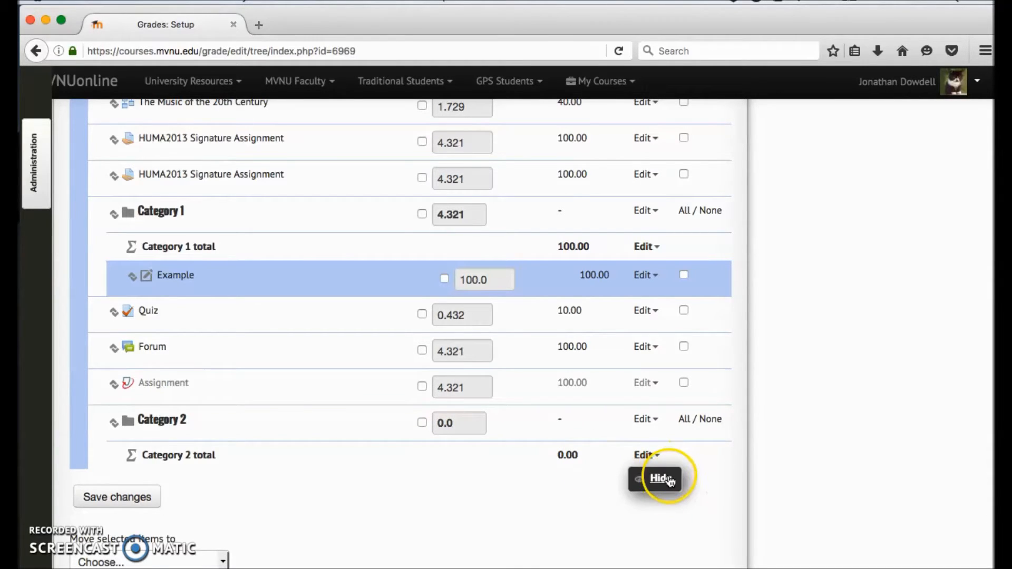
left_click(644, 420)
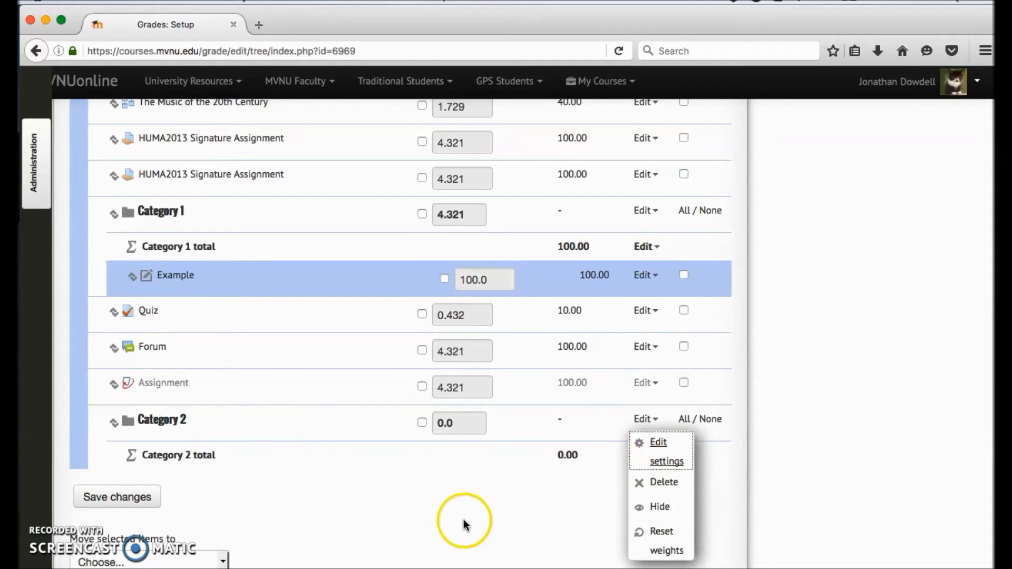
left_click(471, 539)
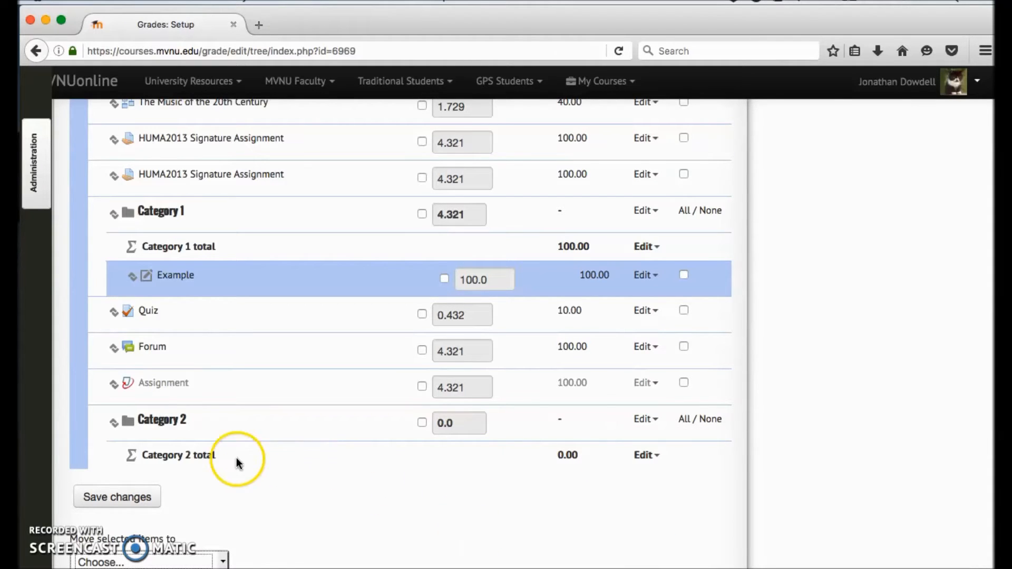
Step: Switch the weight override of the first Week 6 Reading Assessment (Part 3) item off and back on
left_click(188, 422)
scroll(188, 422, "down", 2)
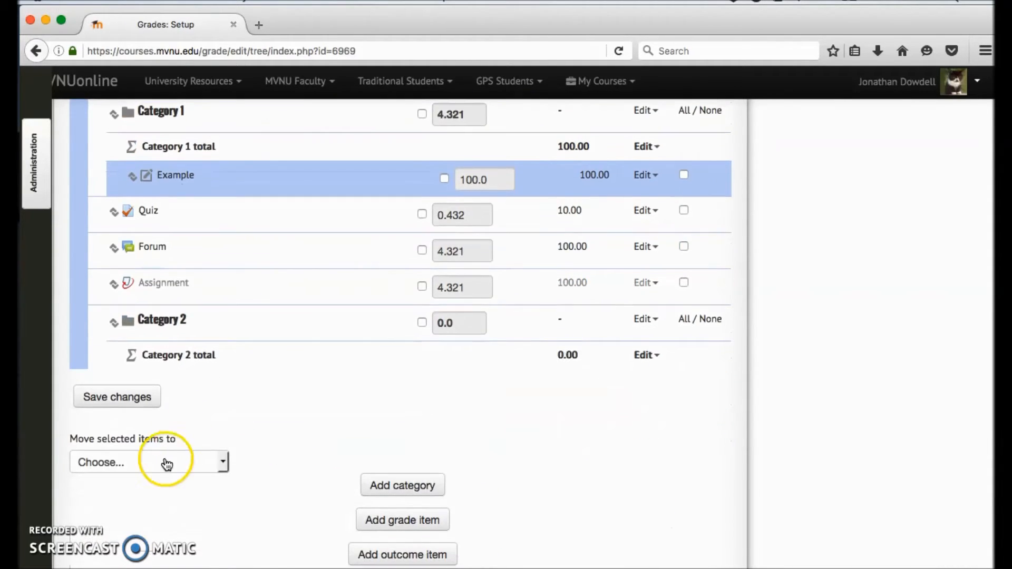
scroll(195, 391, "up", 2)
scroll(213, 352, "up", 3)
scroll(213, 353, "down", 8)
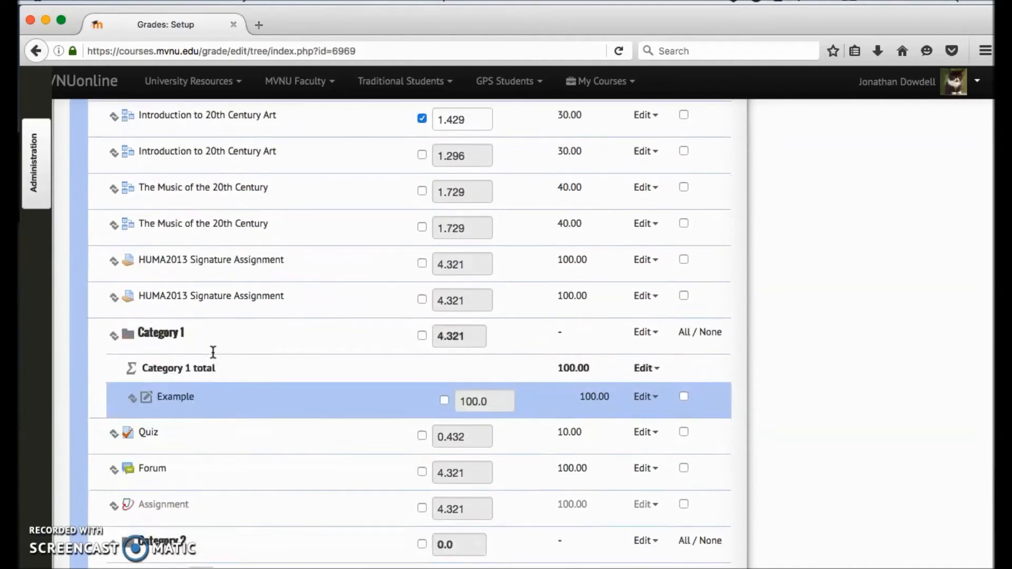
scroll(213, 352, "up", 4)
scroll(213, 353, "up", 7)
scroll(211, 350, "down", 1)
left_click(390, 158)
left_click(422, 151)
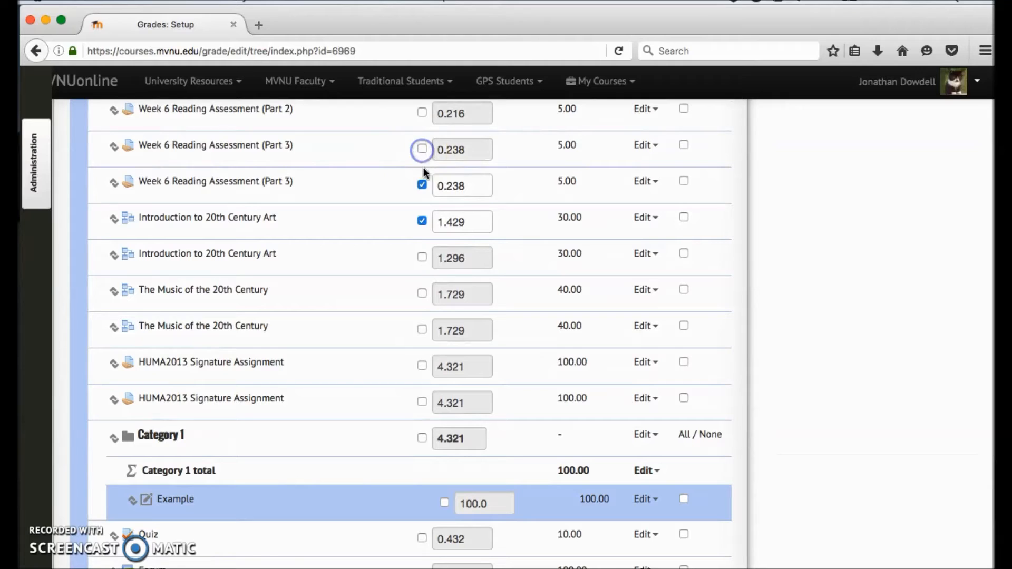
left_click(423, 151)
Step: Choose Category 2 as the destination for moving selected items, stay on the page, and save the gradebook changes
scroll(424, 151, "down", 2)
scroll(422, 153, "down", 5)
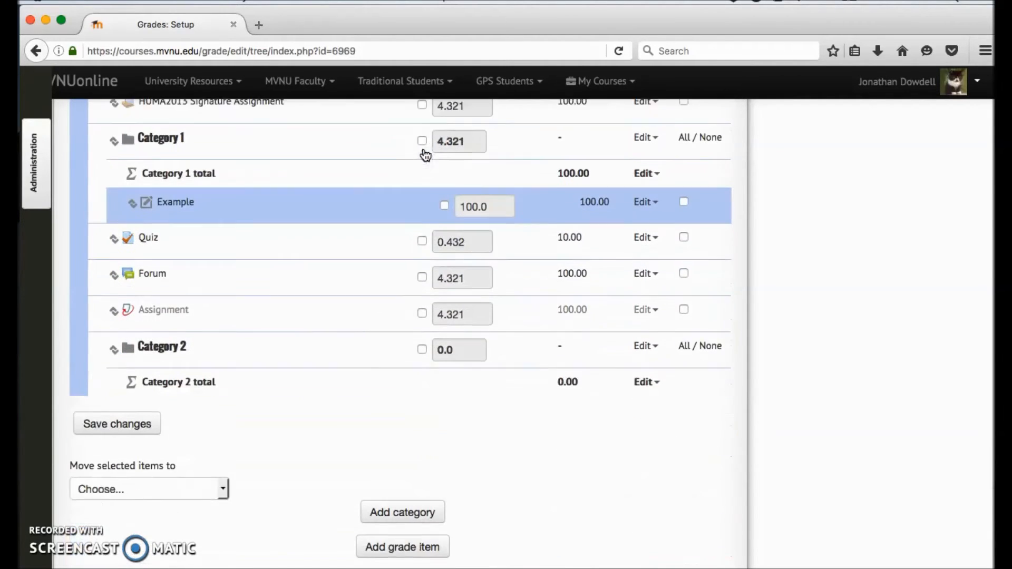
left_click(218, 467)
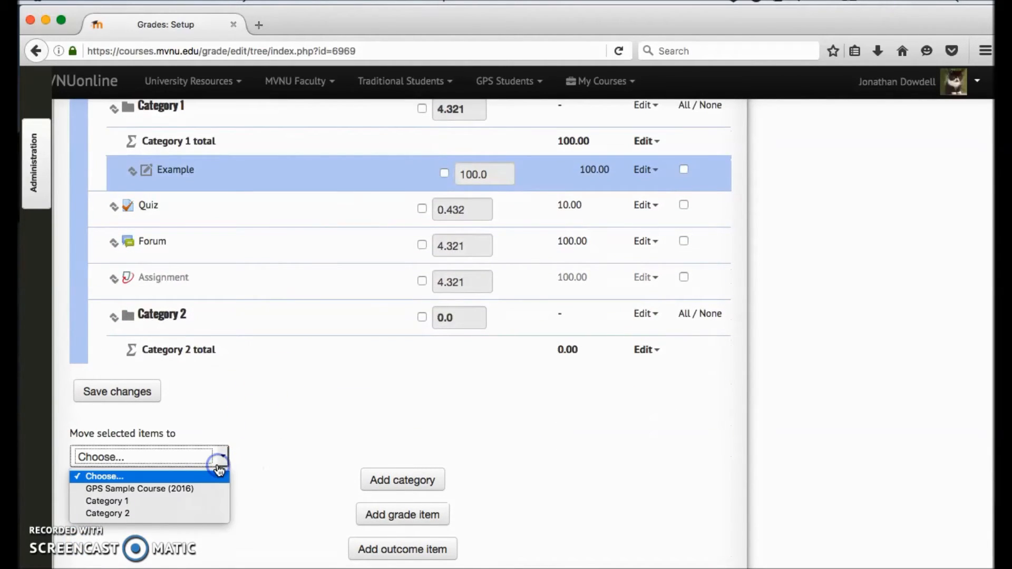
left_click(145, 514)
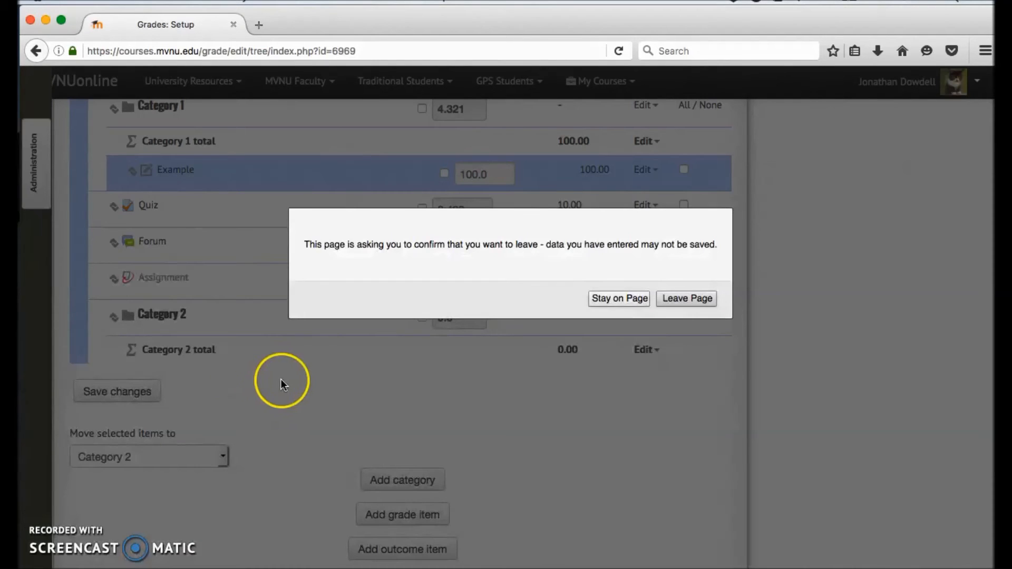
left_click(618, 299)
left_click(143, 404)
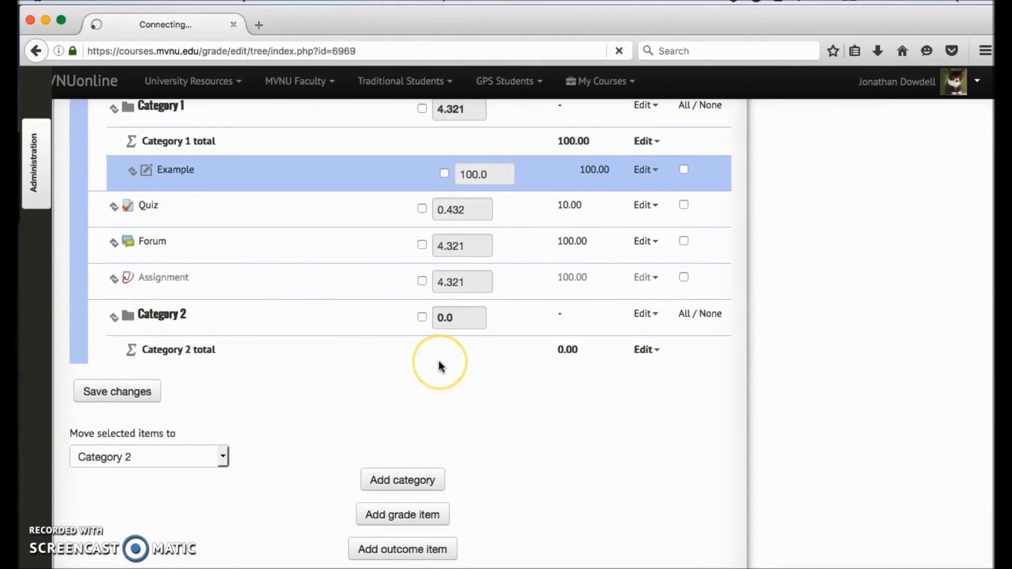
scroll(439, 361, "up", 1)
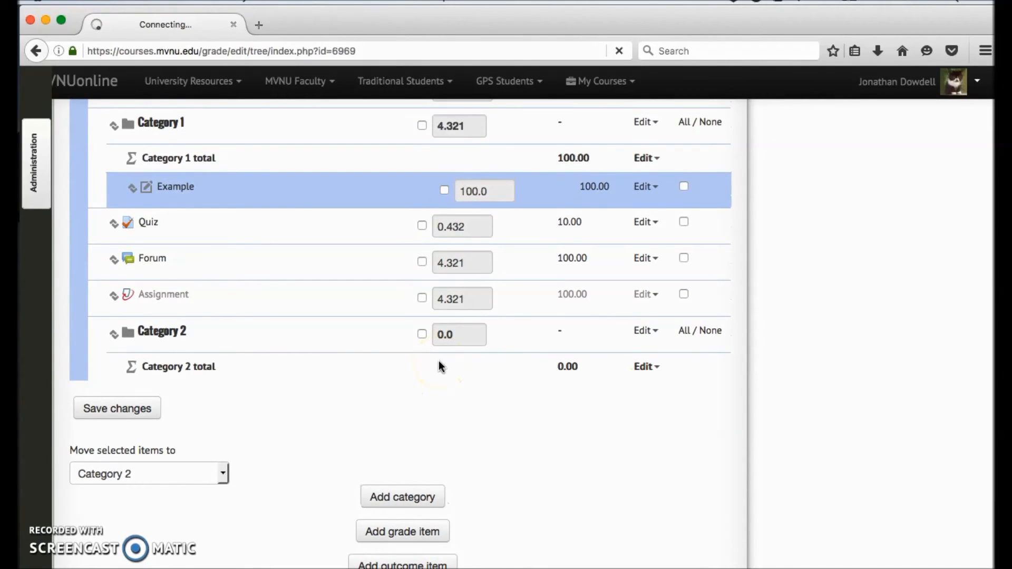
scroll(400, 404, "down", 2)
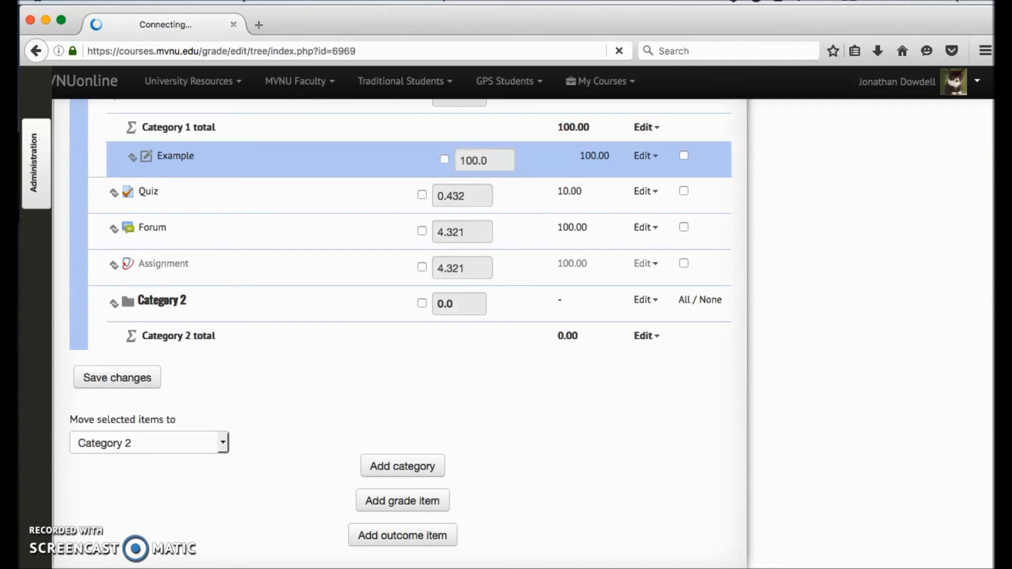
scroll(331, 386, "down", 10)
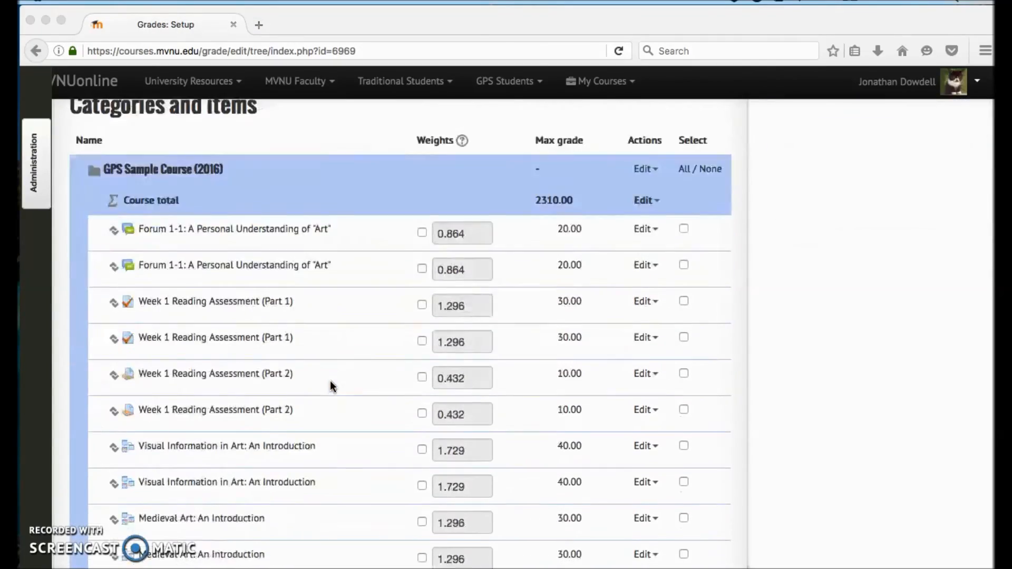
scroll(330, 381, "down", 10)
scroll(330, 378, "up", 7)
scroll(330, 379, "up", 10)
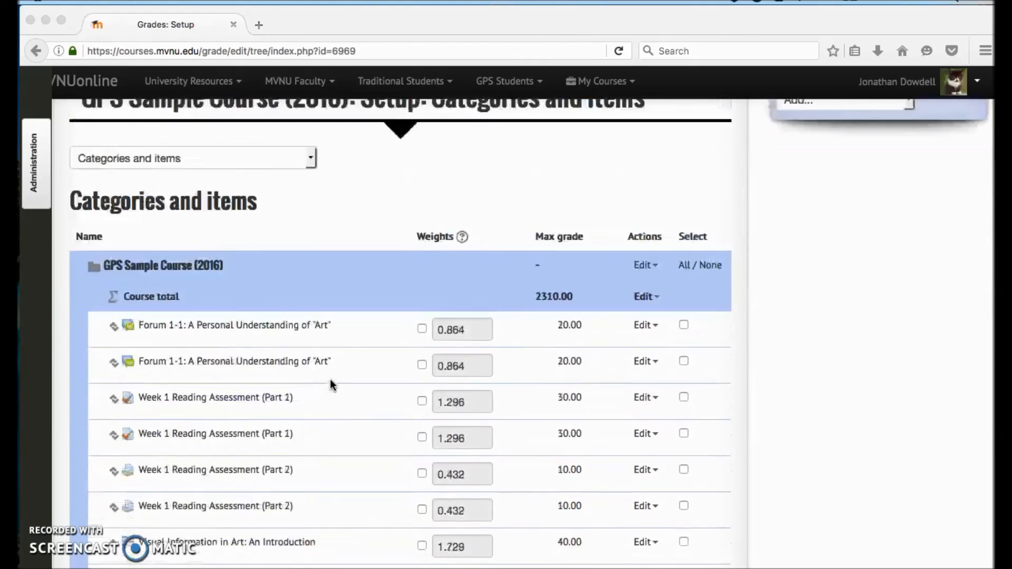
scroll(331, 383, "up", 3)
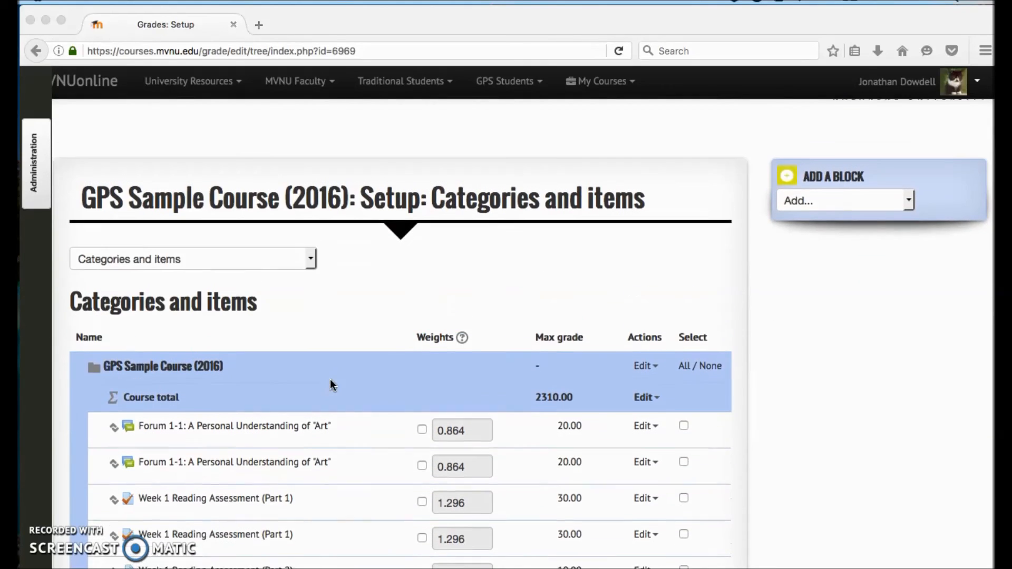
scroll(332, 384, "down", 3)
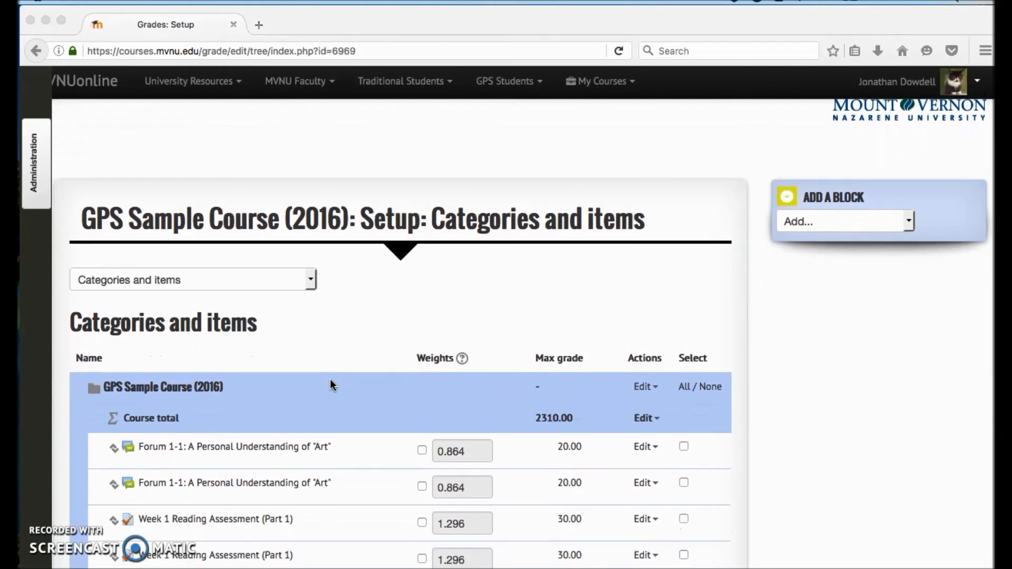
scroll(332, 384, "down", 5)
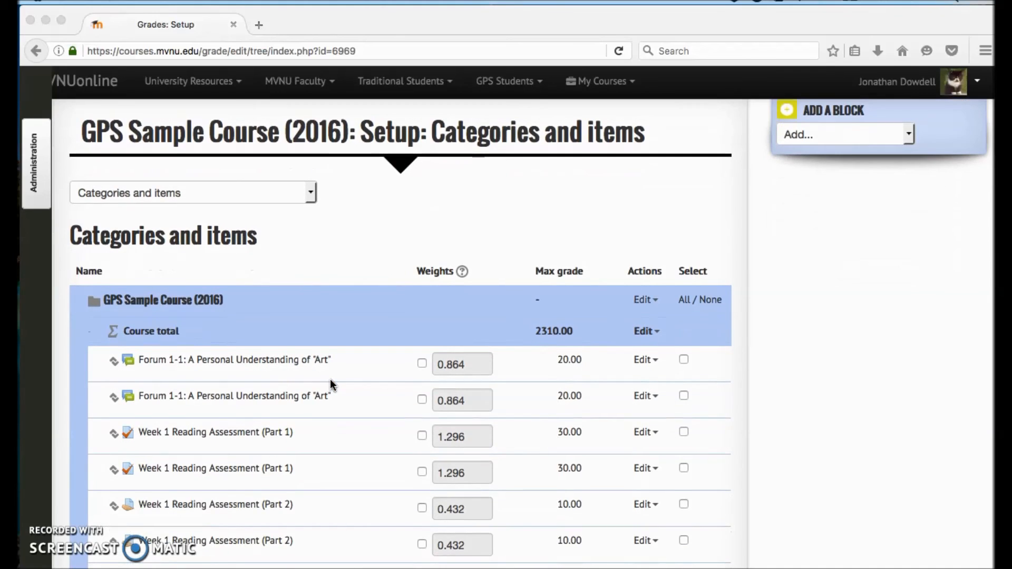
left_click(377, 378)
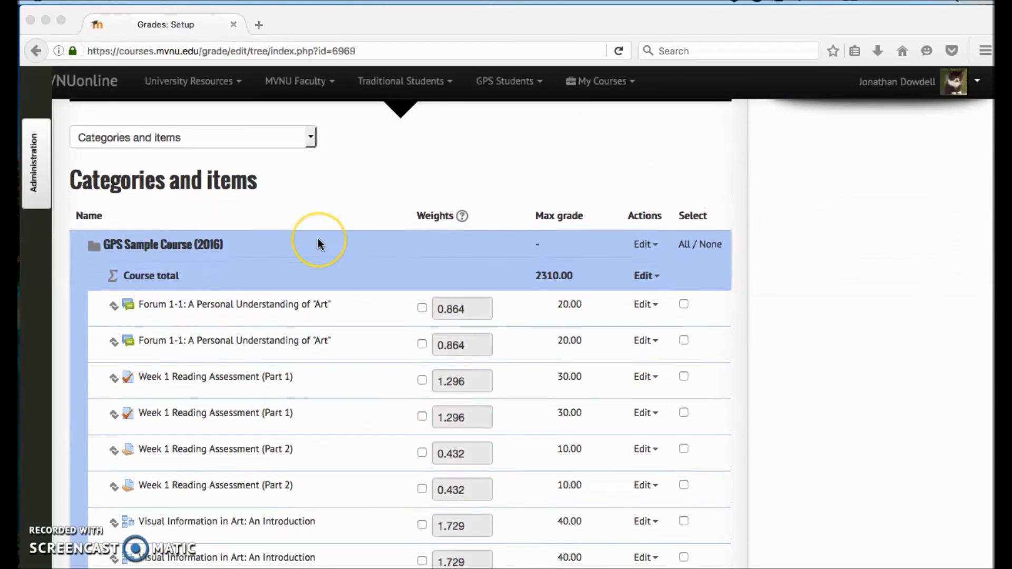
scroll(318, 239, "up", 8)
scroll(495, 394, "down", 2)
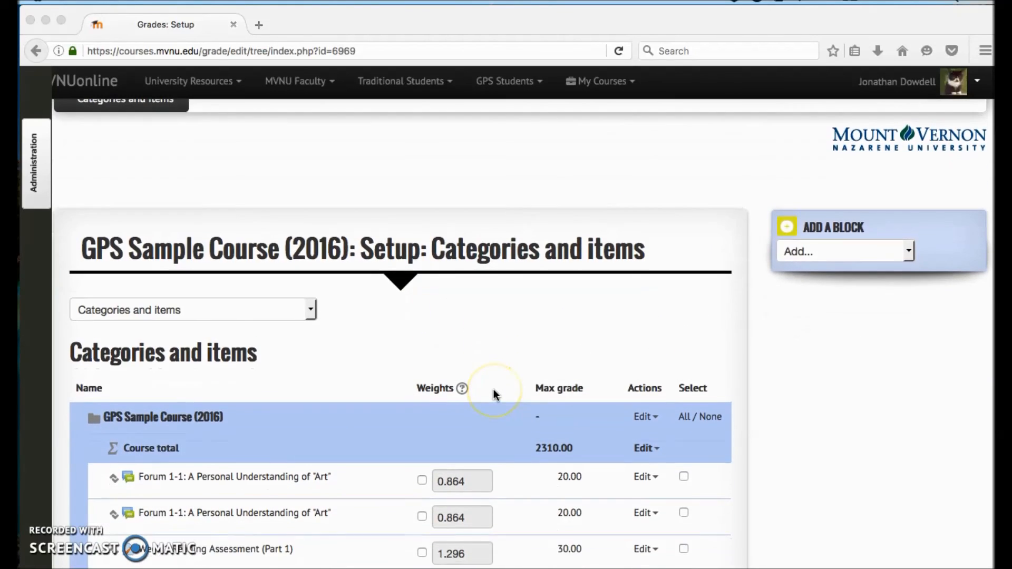
scroll(494, 389, "up", 2)
left_click(235, 401)
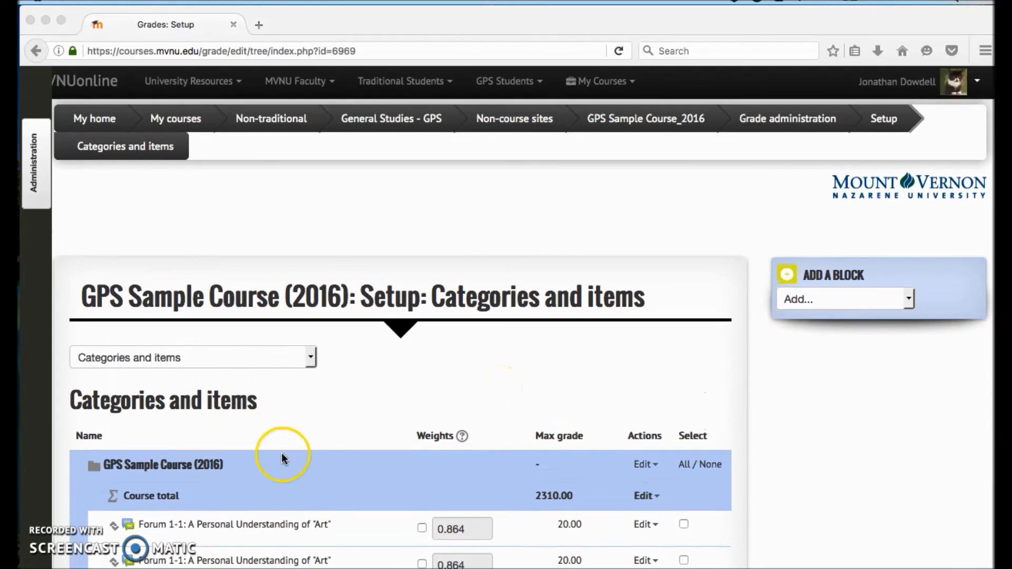